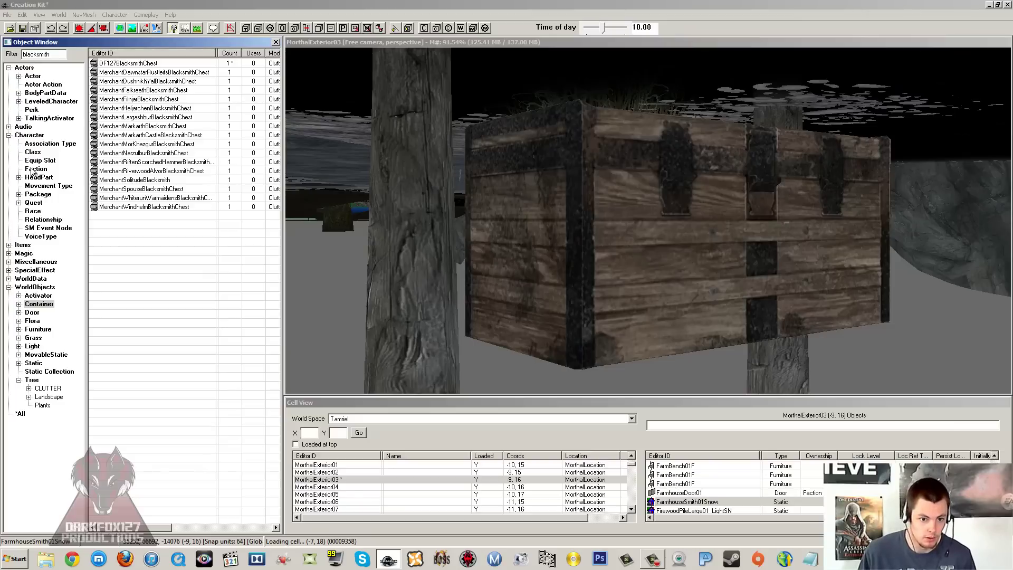
- Create a new faction with ID DF127VendorFactionBlacksmith and name it Blacksmith Vendor Faction
click(35, 170)
right_click(134, 237)
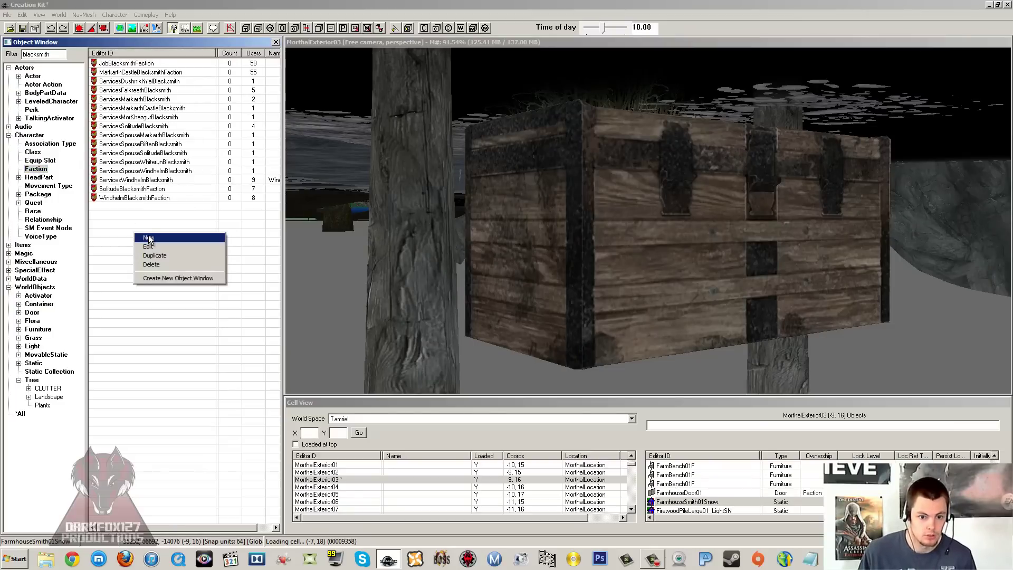
click(140, 238)
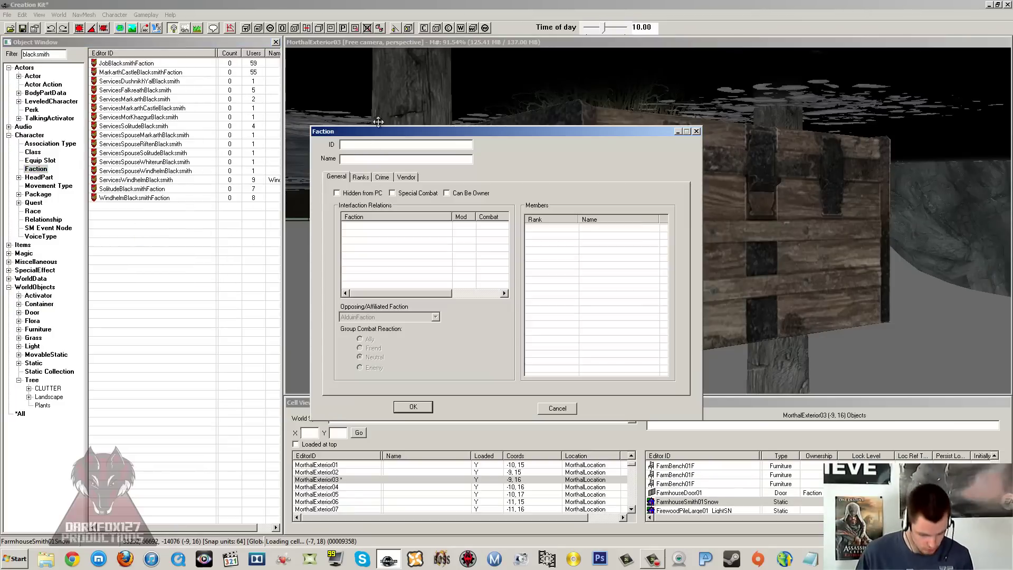
text(DF127)
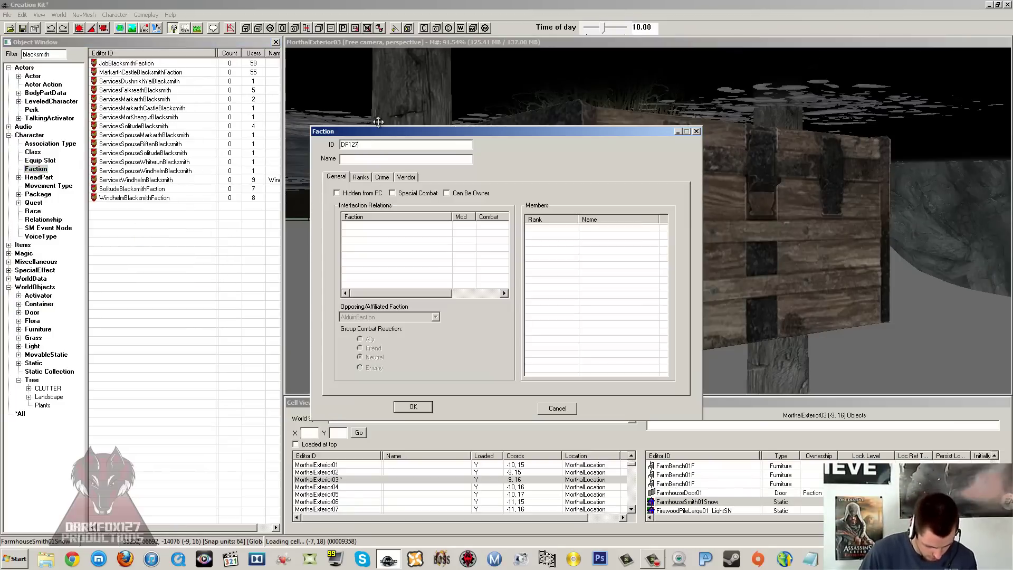
text(VendorFac)
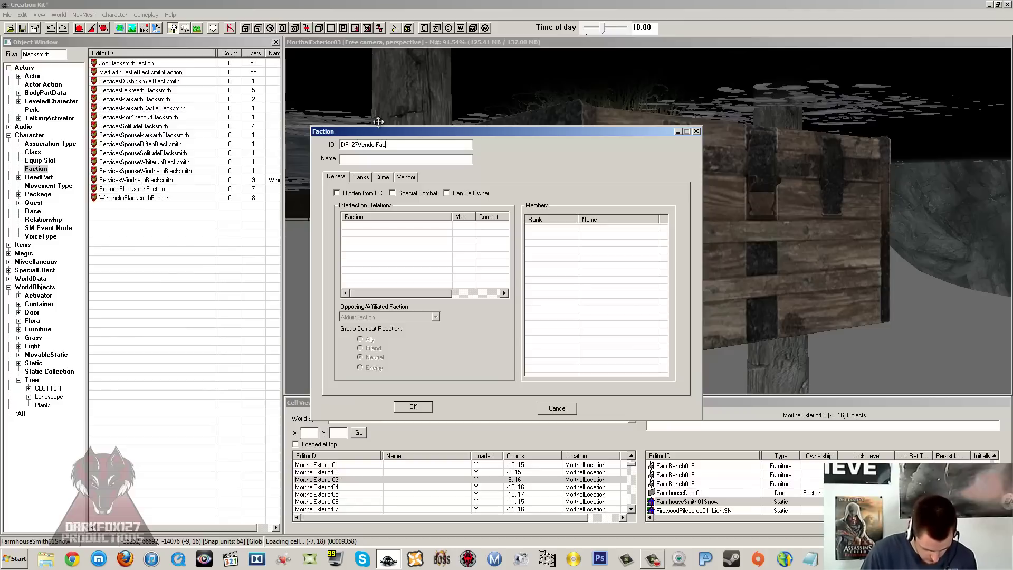
text(tionBlacksmith)
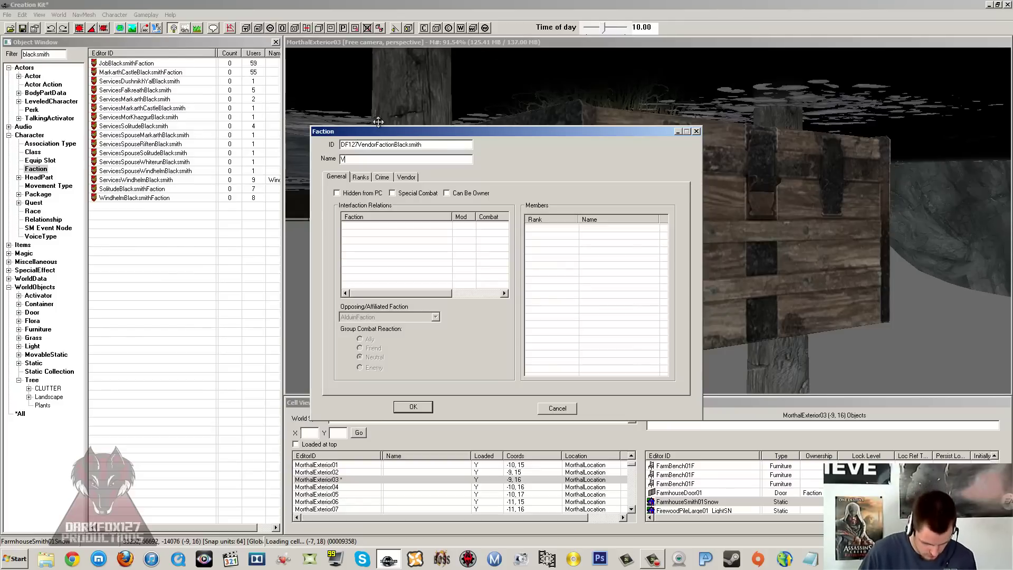
text(Blacksm)
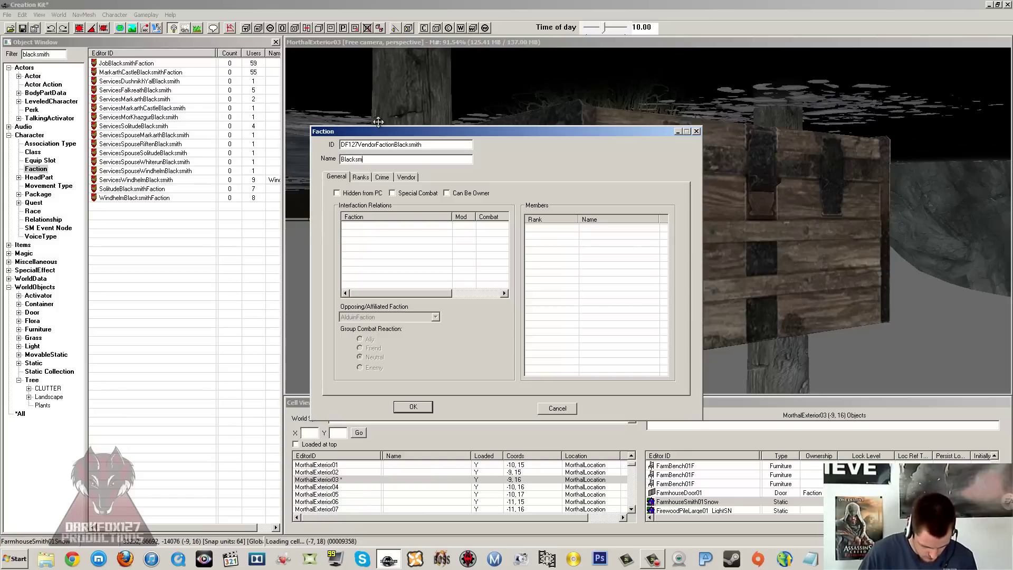
text(ith Vendor Faction)
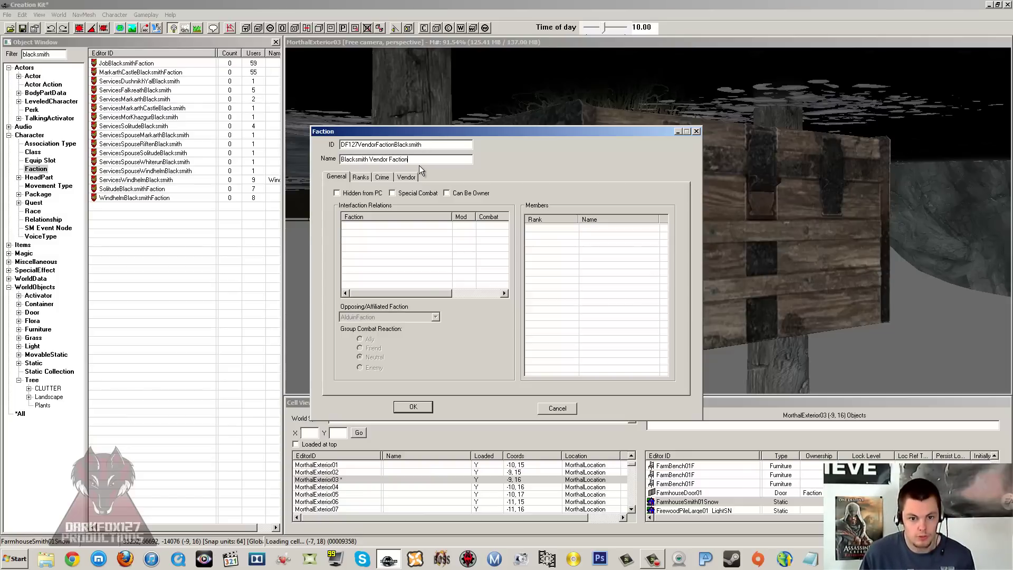
- Allow the new faction to be an owner and enable it as a vendor
click(405, 178)
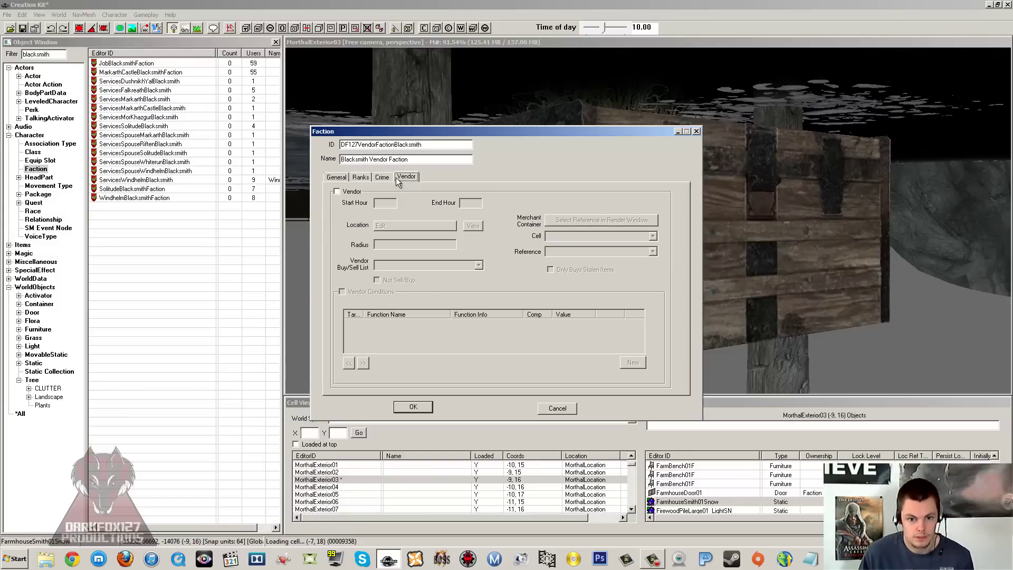
click(337, 178)
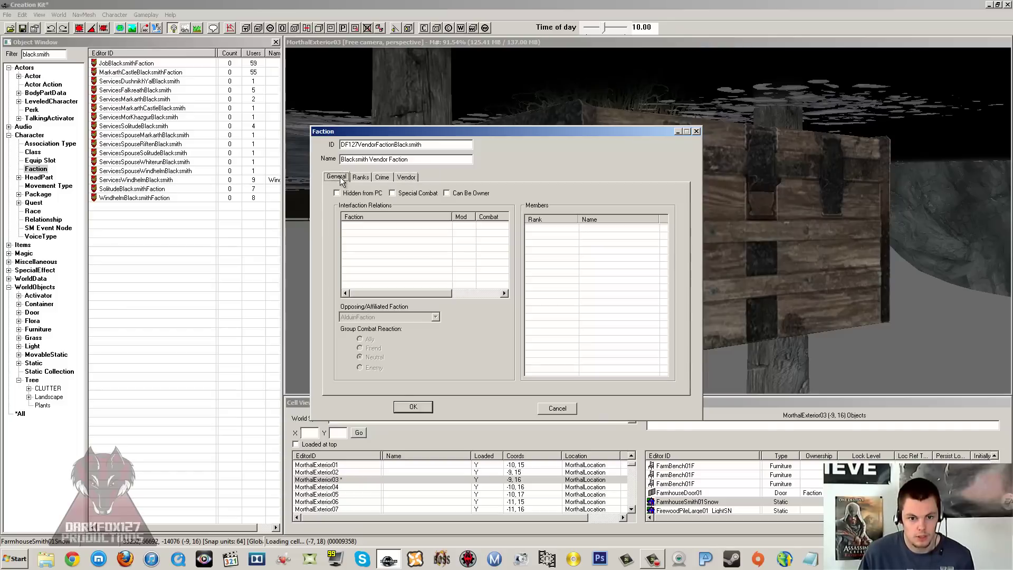
click(447, 193)
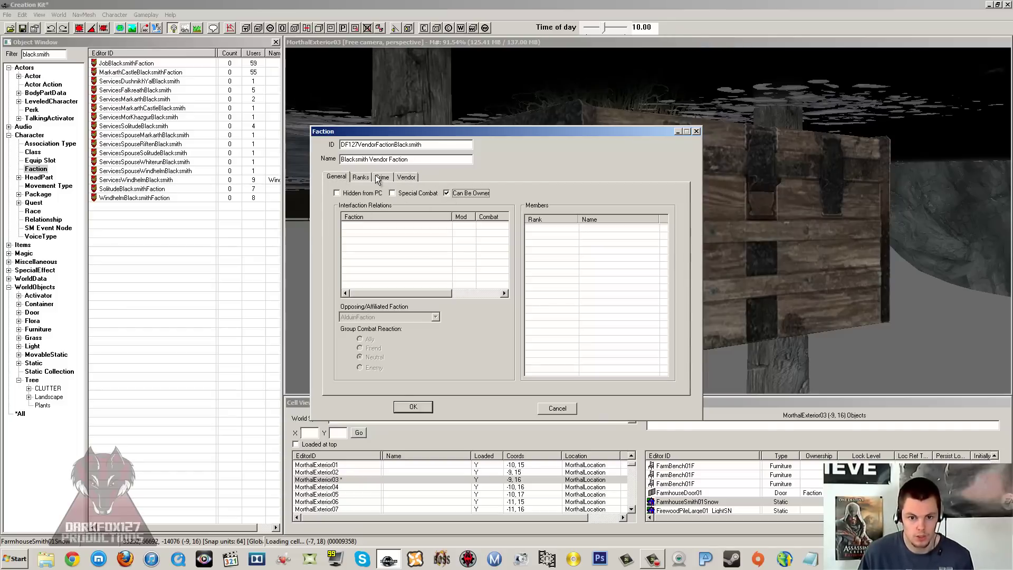
click(402, 177)
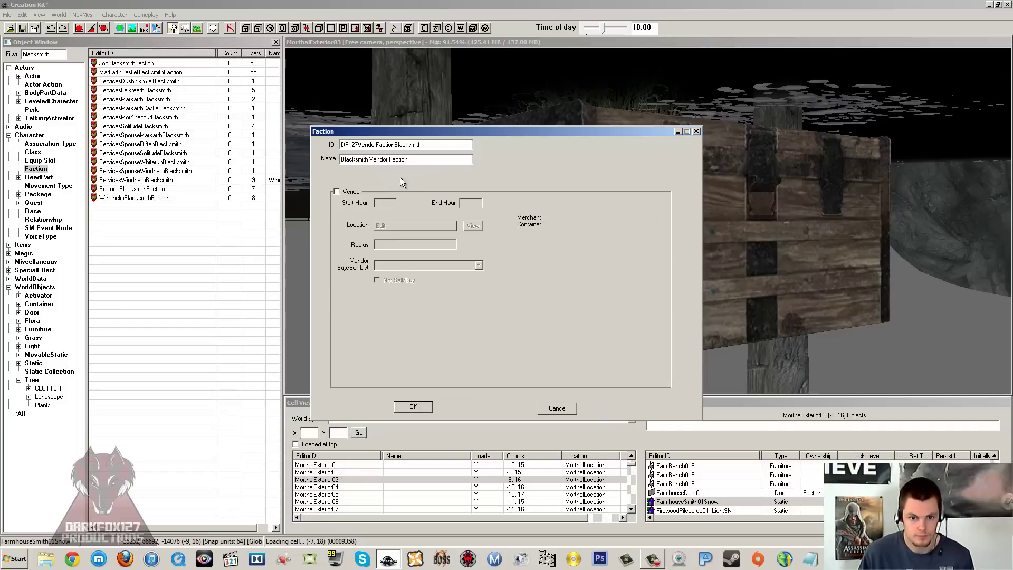
click(346, 193)
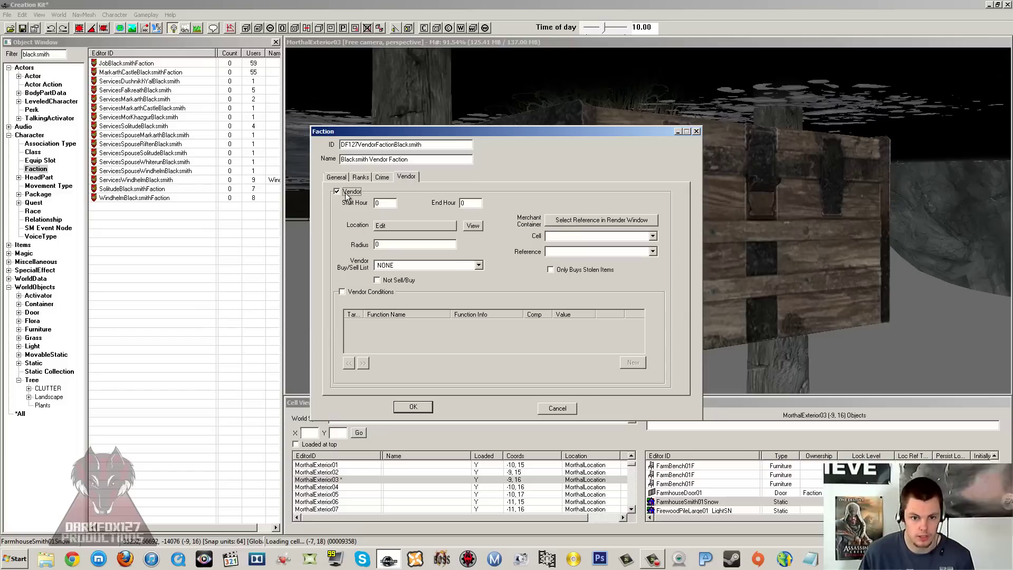
- Set the vendor's start hour to 8 and end hour to 20
click(381, 204)
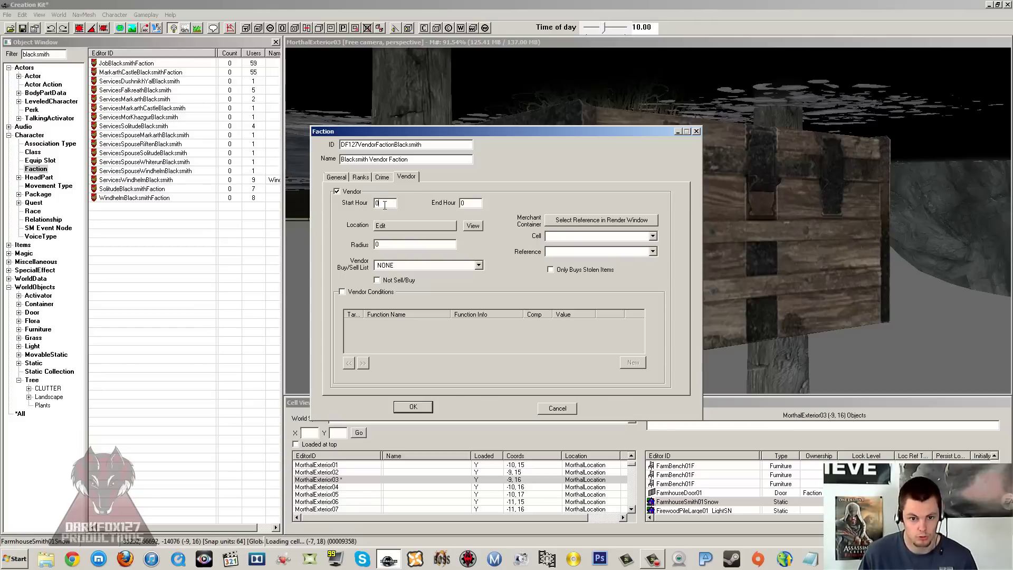
key(Tab)
key(shift+Tab)
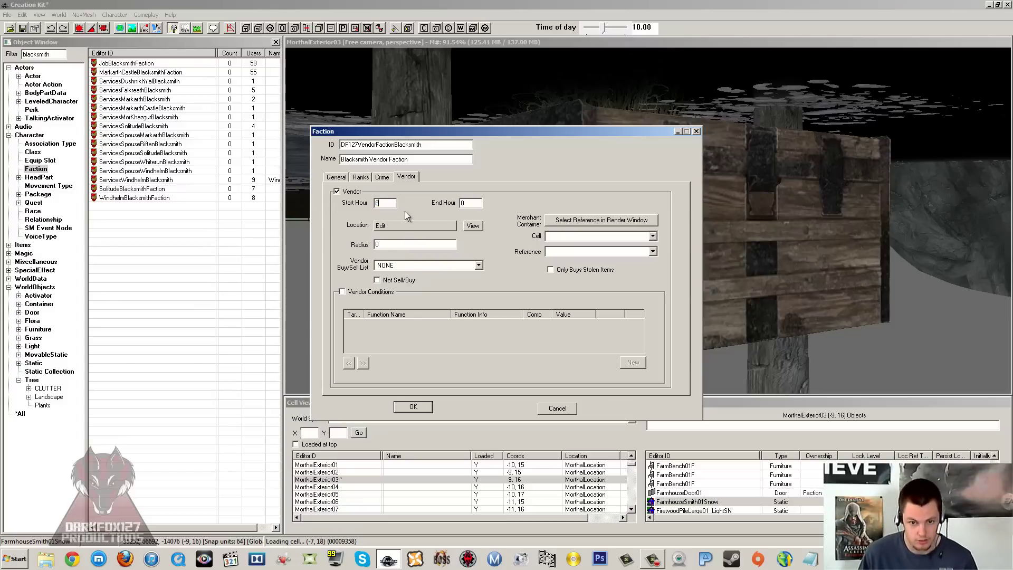
text(8)
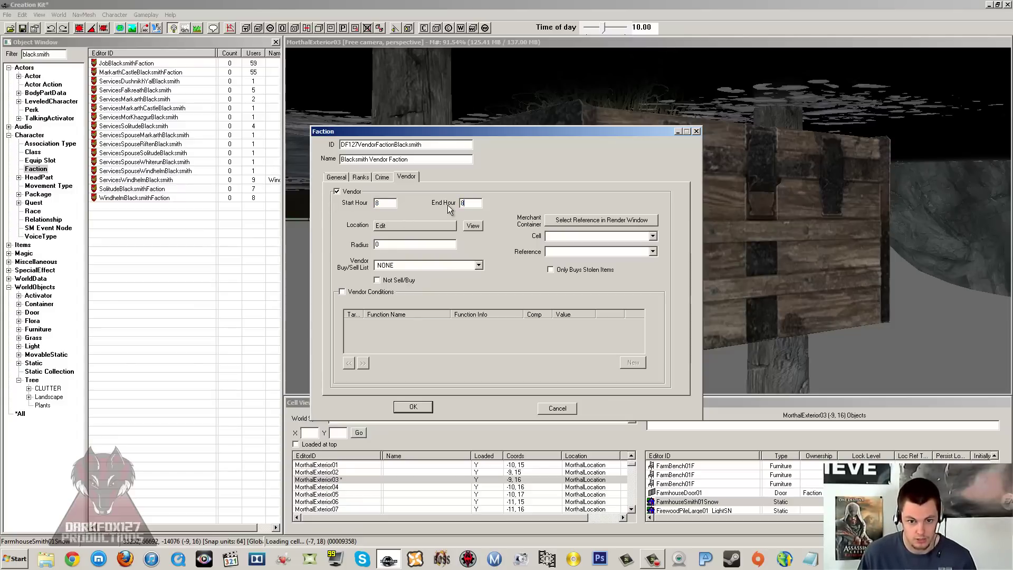
key(BackSpace)
text(20)
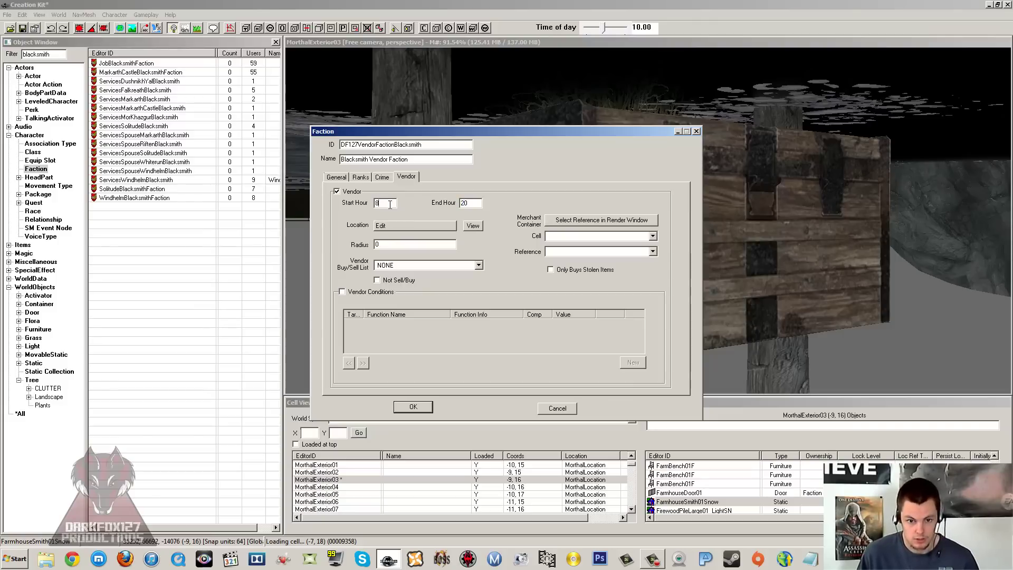
- Set the vendor's start hour to 0 and end hour to 24
key(shift+Tab)
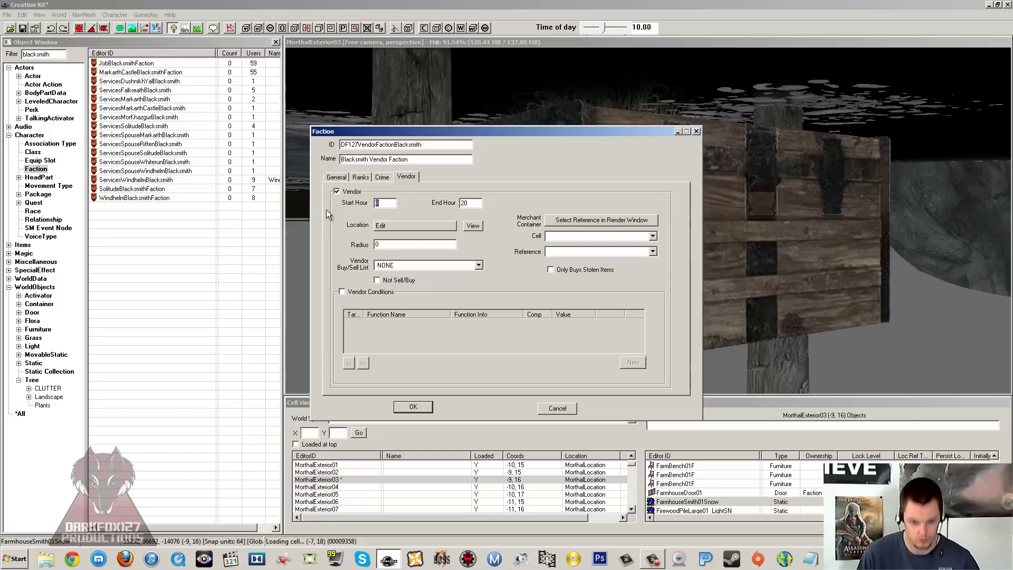
text(0)
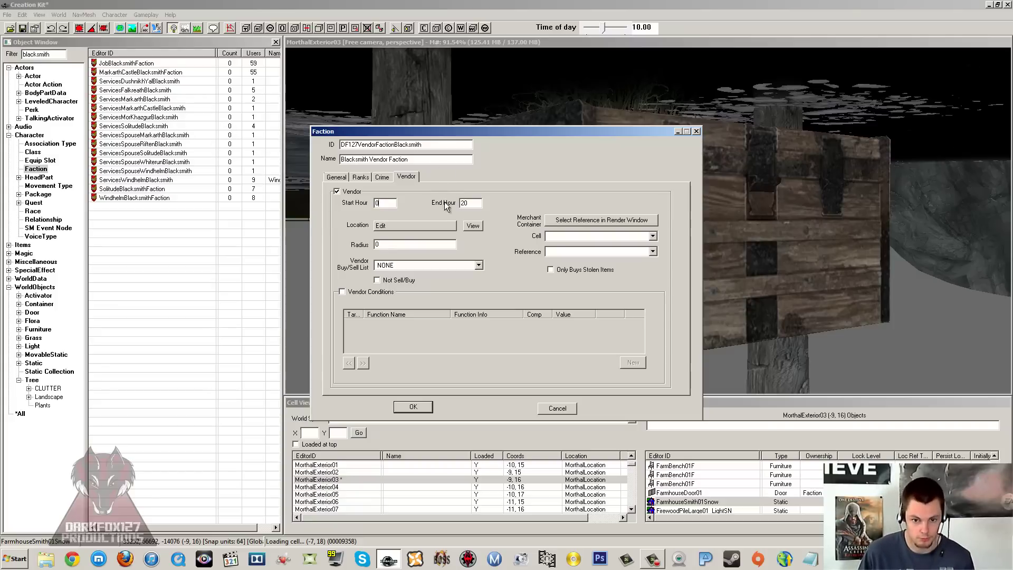
double_click(472, 204)
text(24)
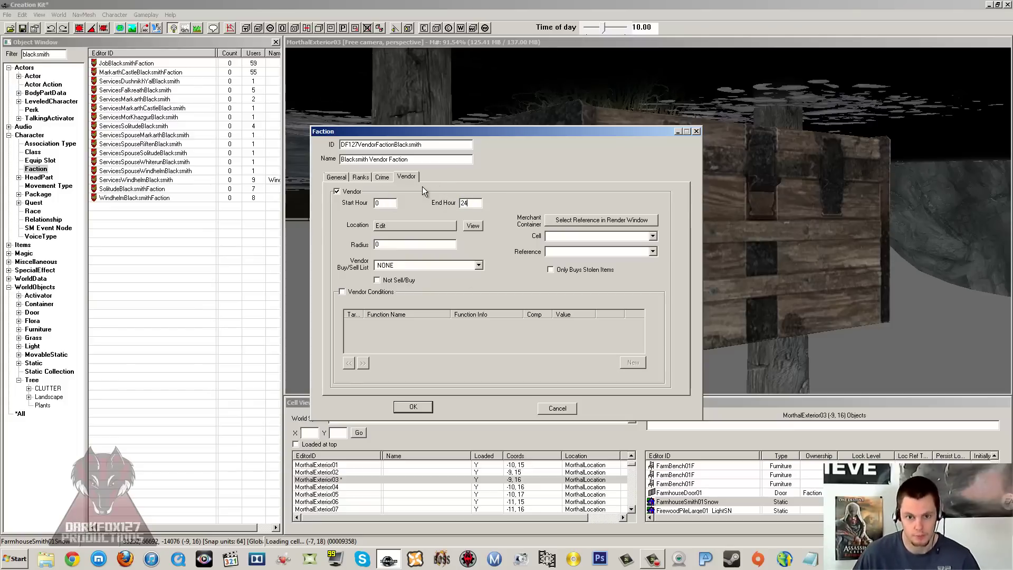
- Set the vendor location to Near Self with a radius of 0
click(409, 224)
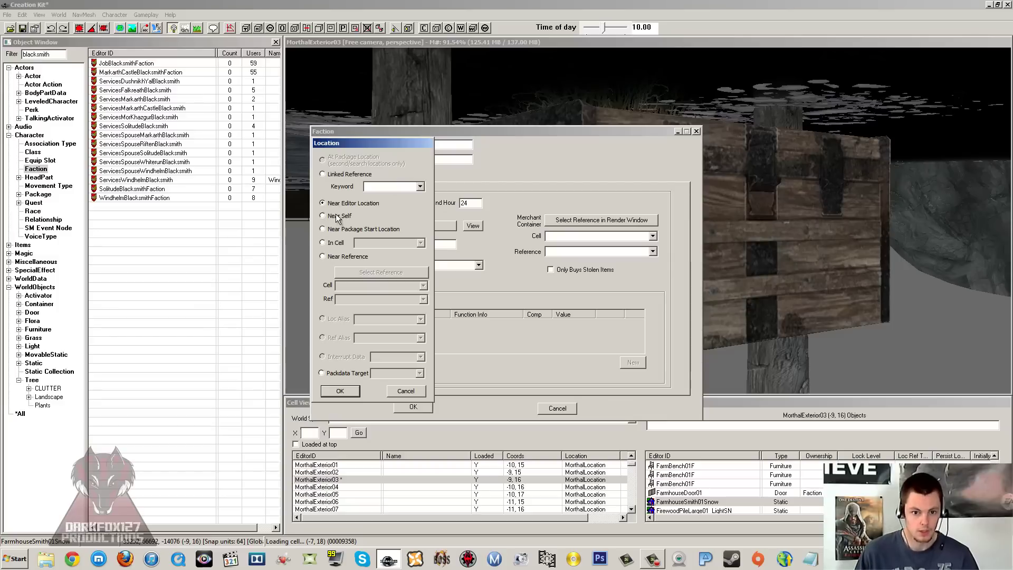
drag(363, 143, 561, 154)
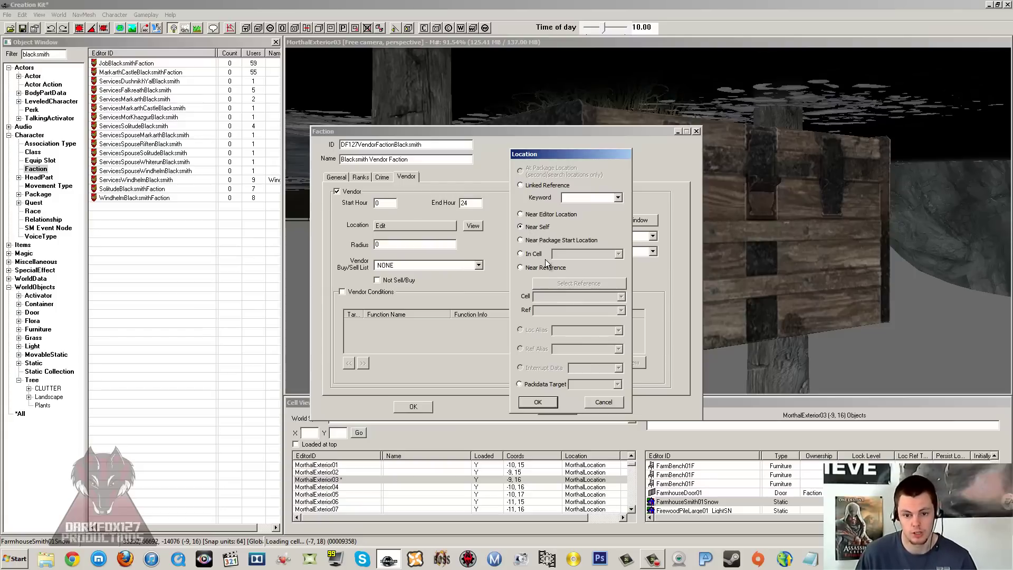
click(532, 404)
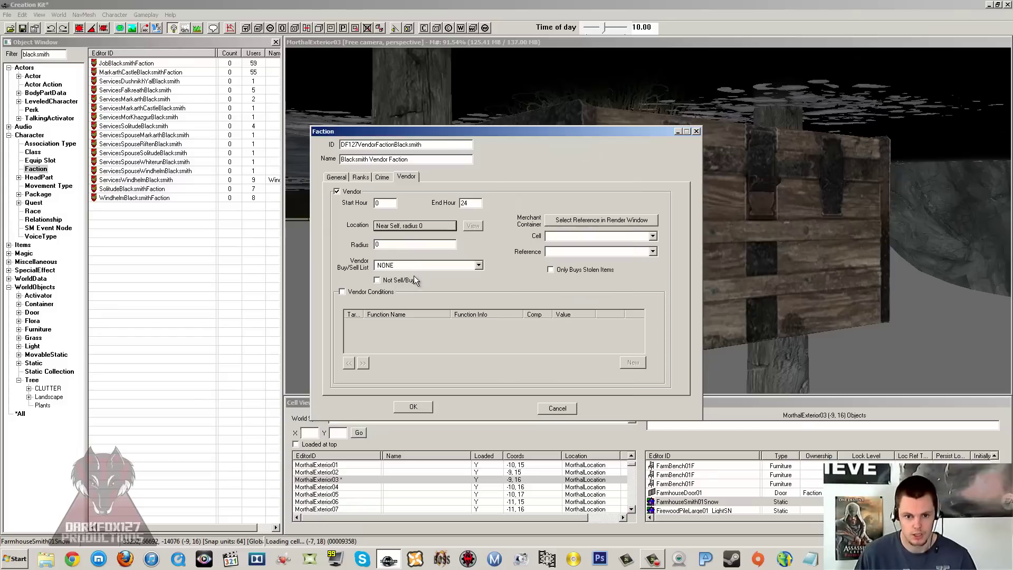
double_click(382, 243)
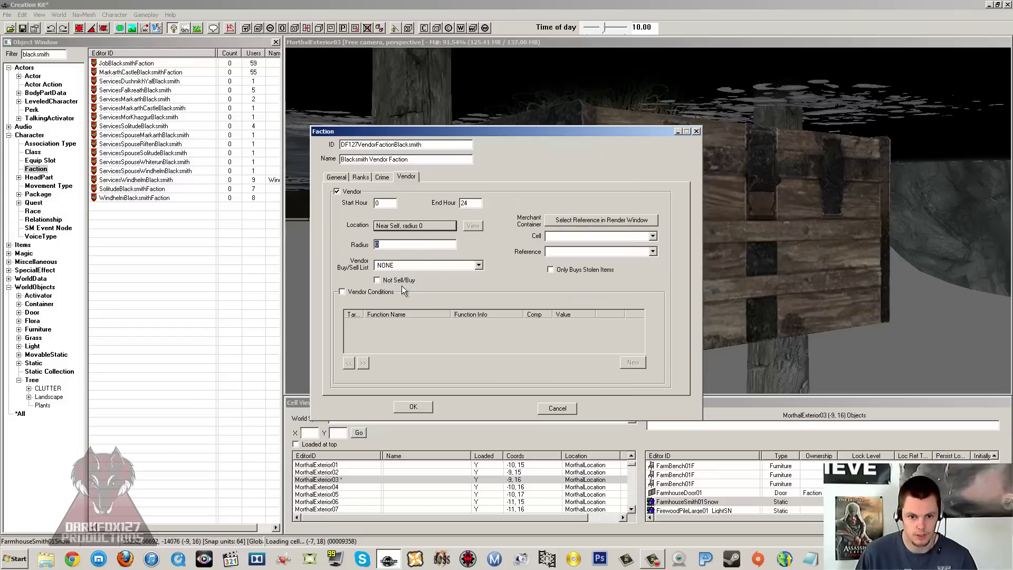
text(0)
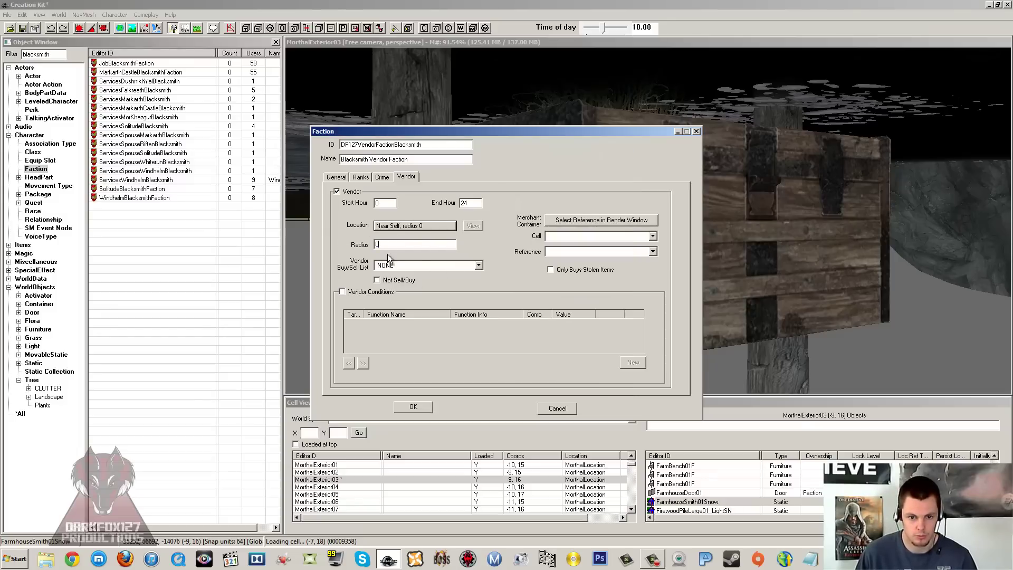
- Choose VendorItemsMisc as the vendor buy/sell list and enable Not Sell/Buy
click(442, 269)
click(442, 268)
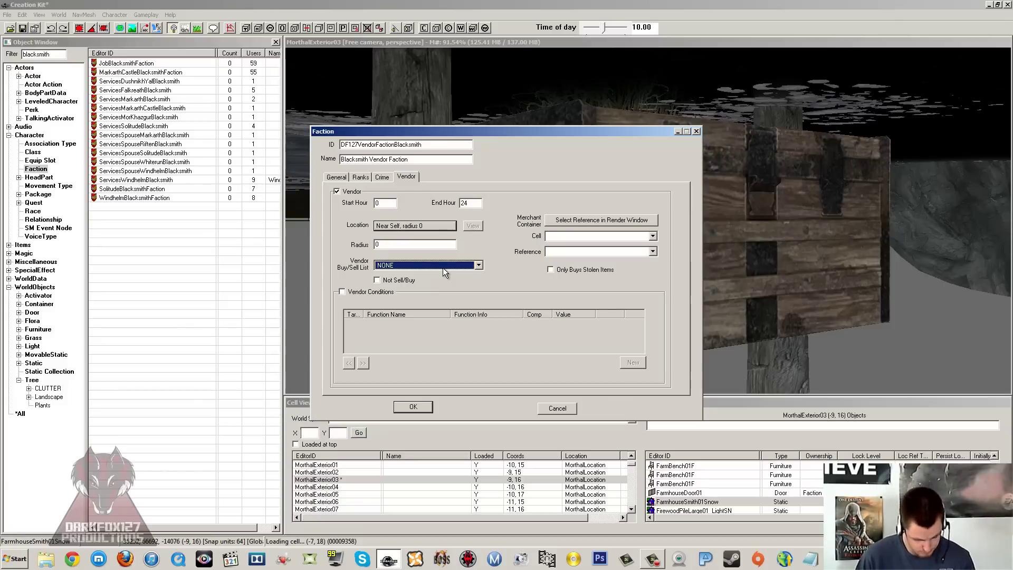
key(v)
scroll(419, 268, down, 2)
click(419, 266)
scroll(426, 290, down, 2)
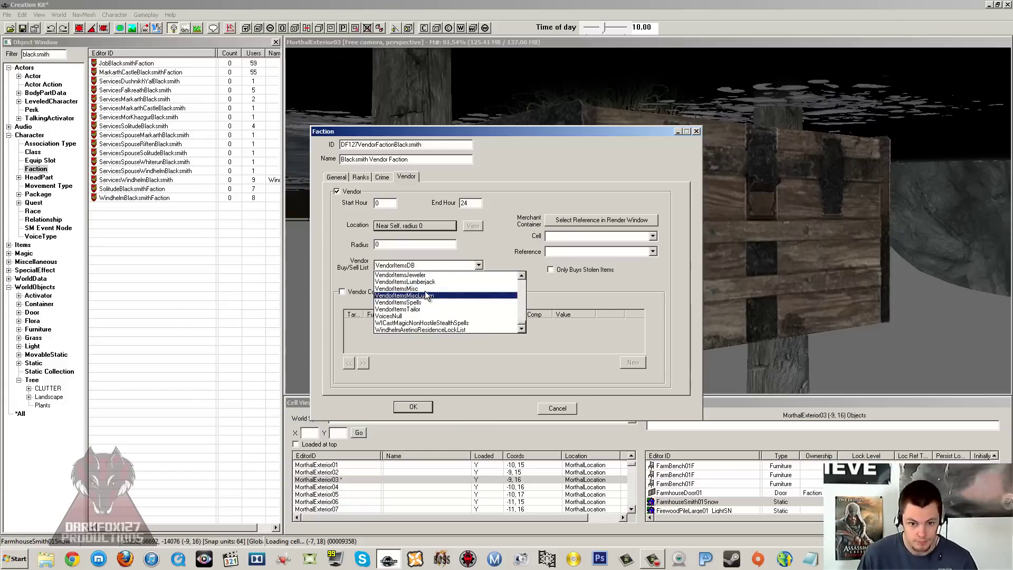
click(427, 287)
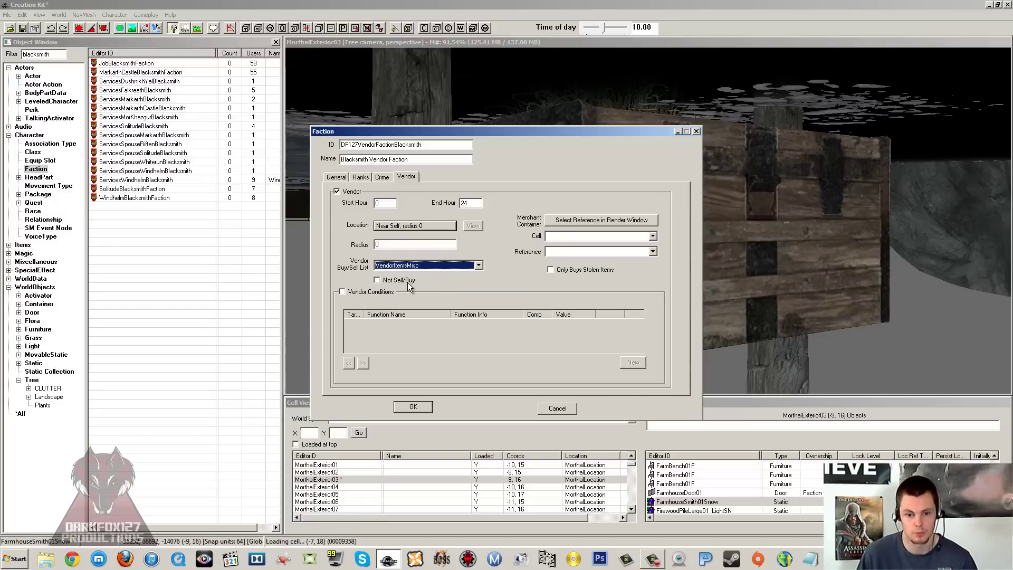
click(387, 281)
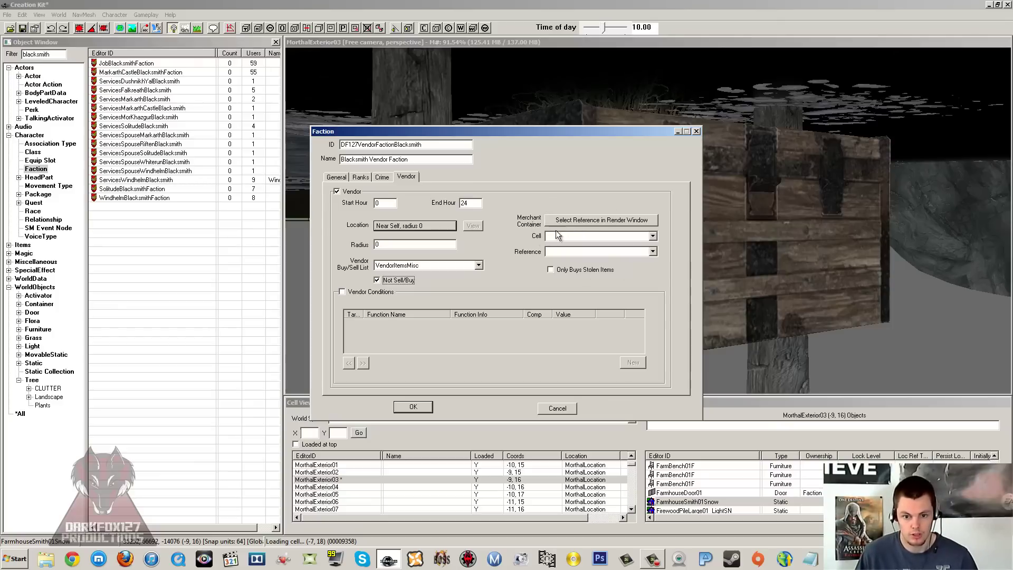
- Choose VendorItemsBlacksmith as the vendor buy/sell list and disable Not Sell/Buy
click(430, 263)
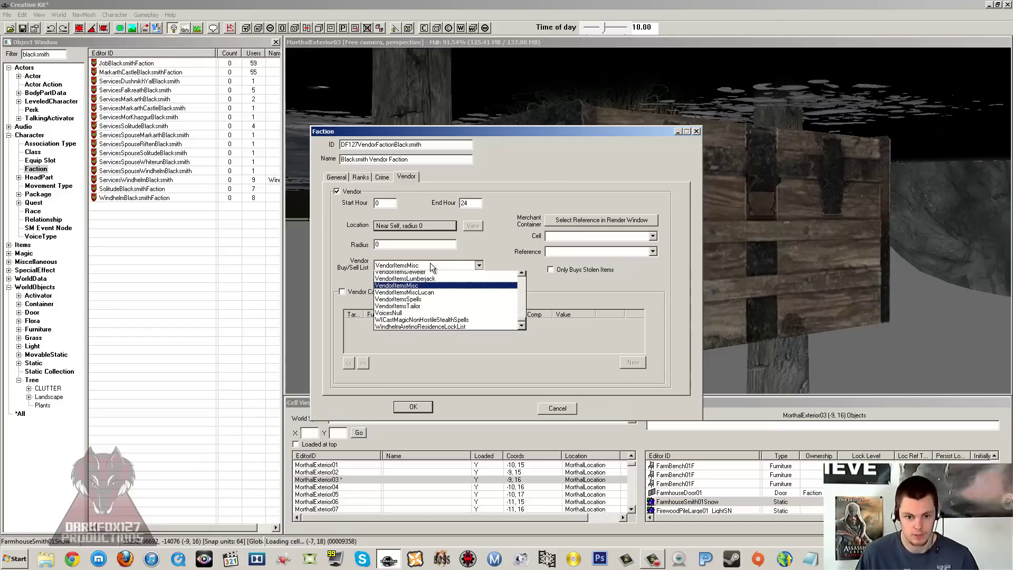
key(v)
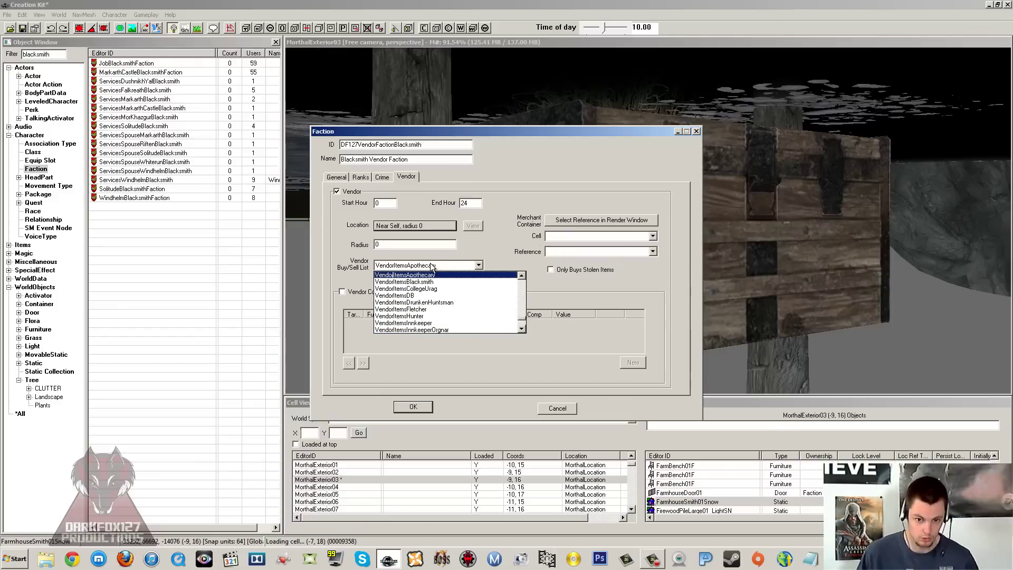
click(435, 282)
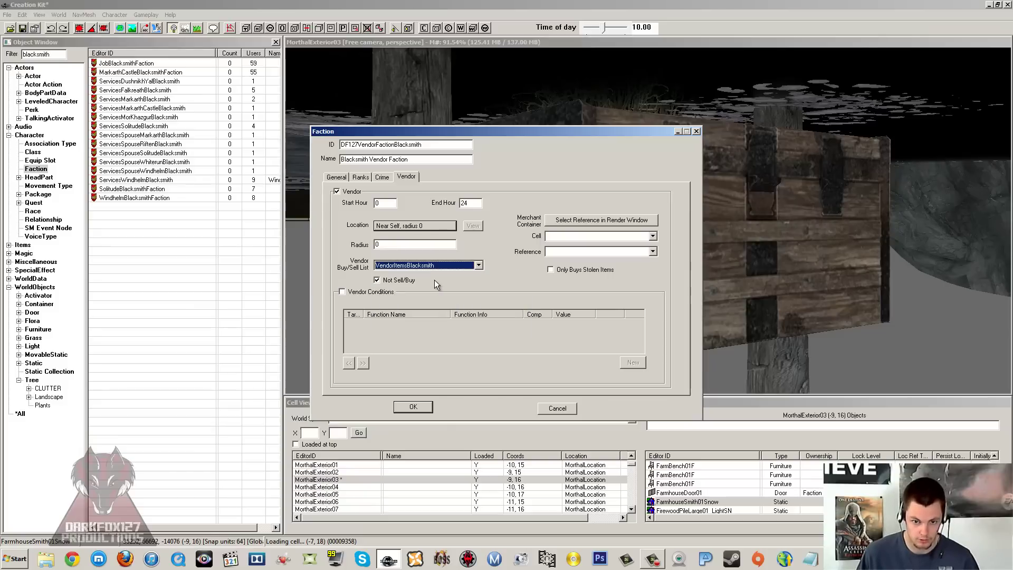
click(390, 280)
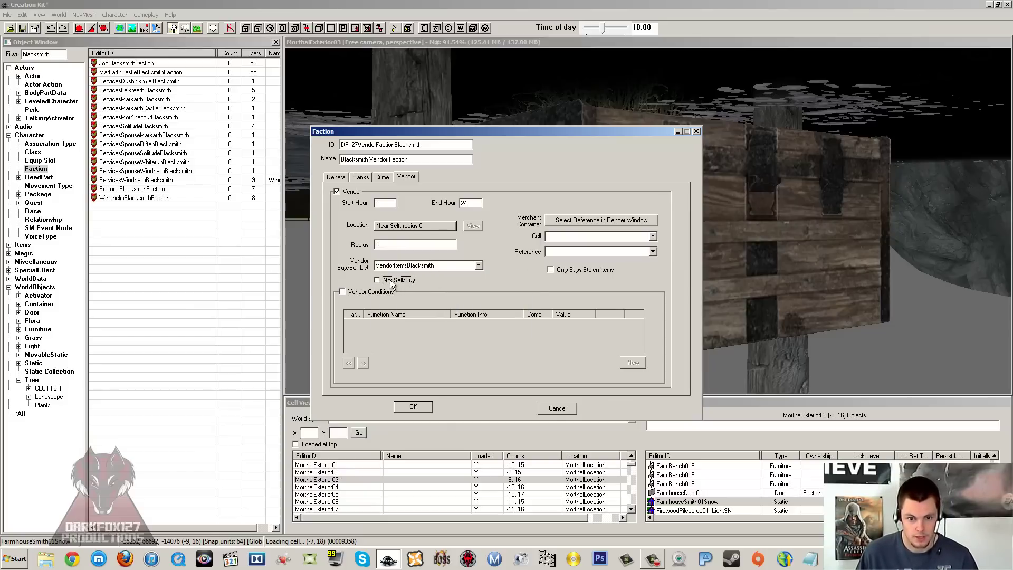
click(446, 266)
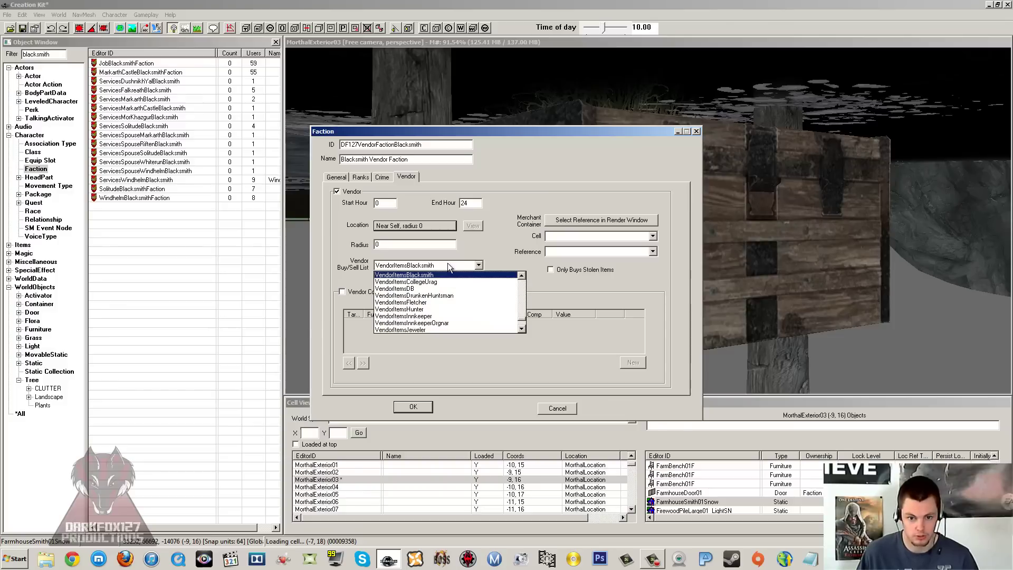
click(478, 265)
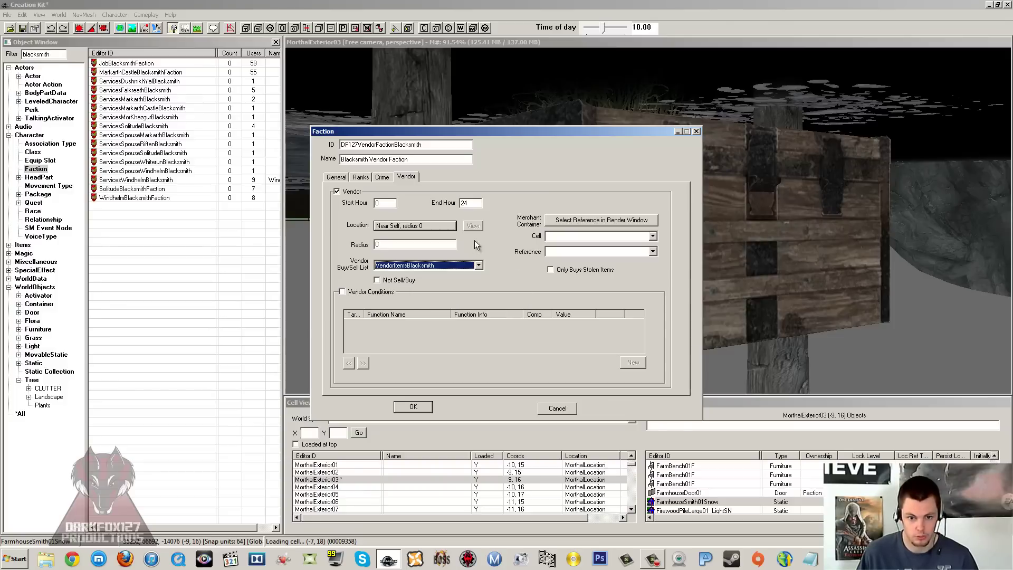
- Assign the blacksmith chest in the render window as the faction's merchant container and save the faction
click(562, 223)
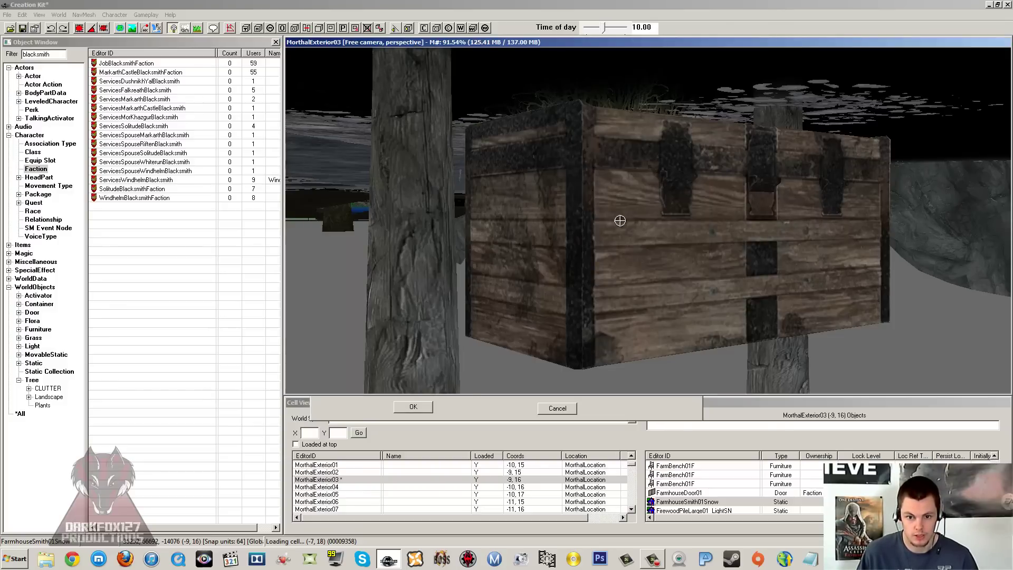
double_click(620, 221)
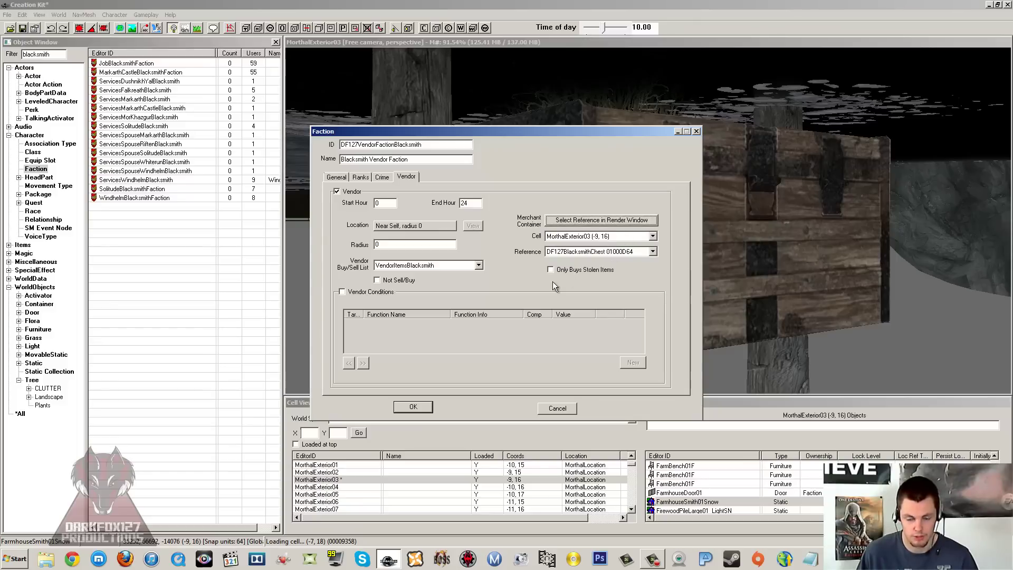
click(420, 408)
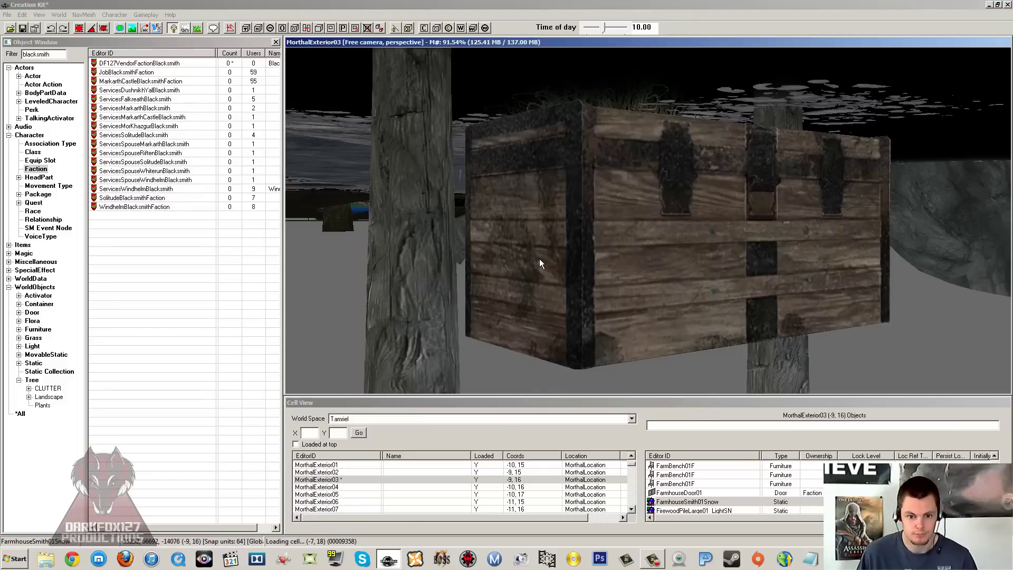
scroll(539, 258, down, 2)
click(165, 272)
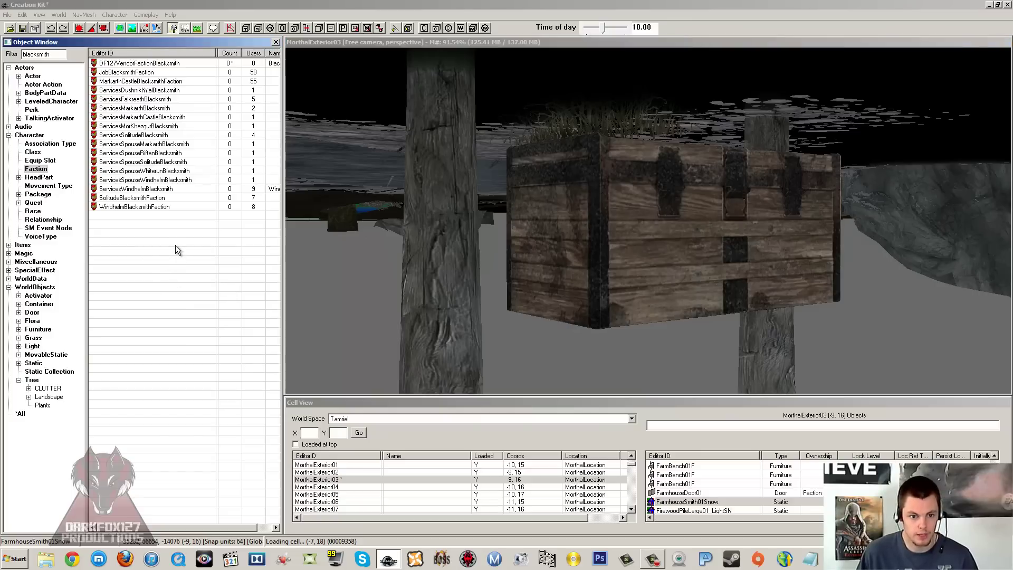
scroll(506, 217, down, 2)
scroll(505, 217, up, 3)
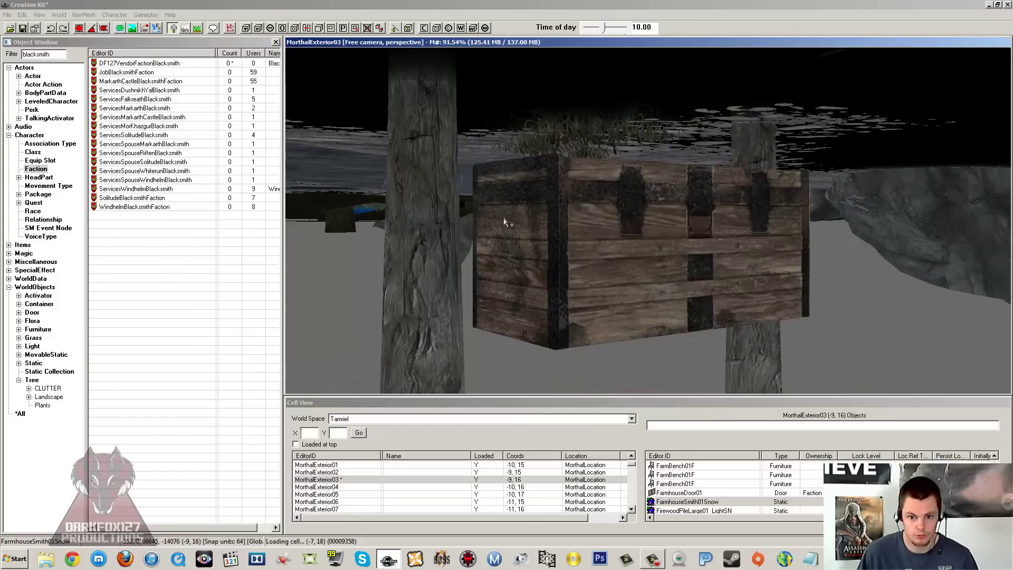
click(148, 189)
click(159, 136)
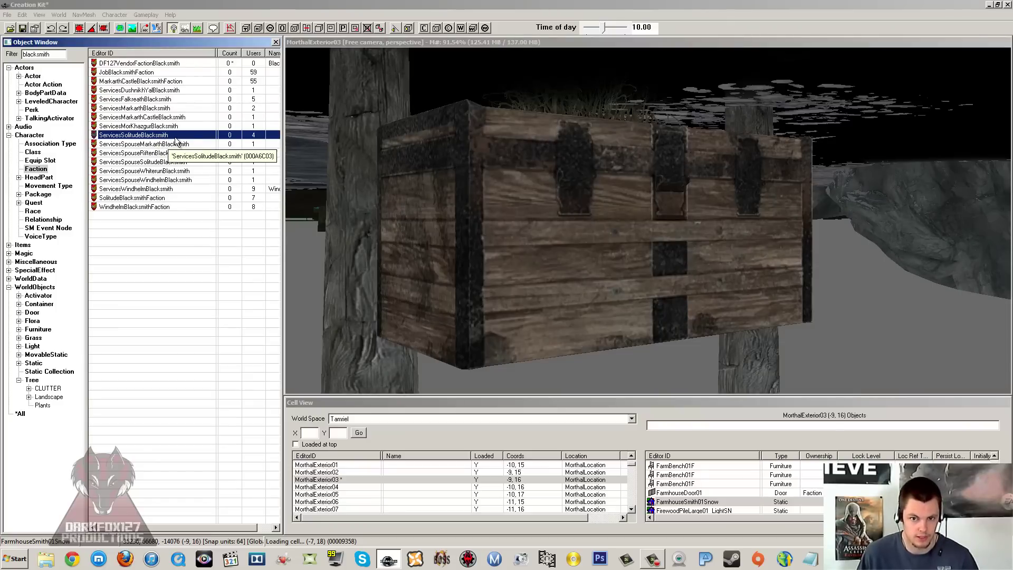
click(140, 100)
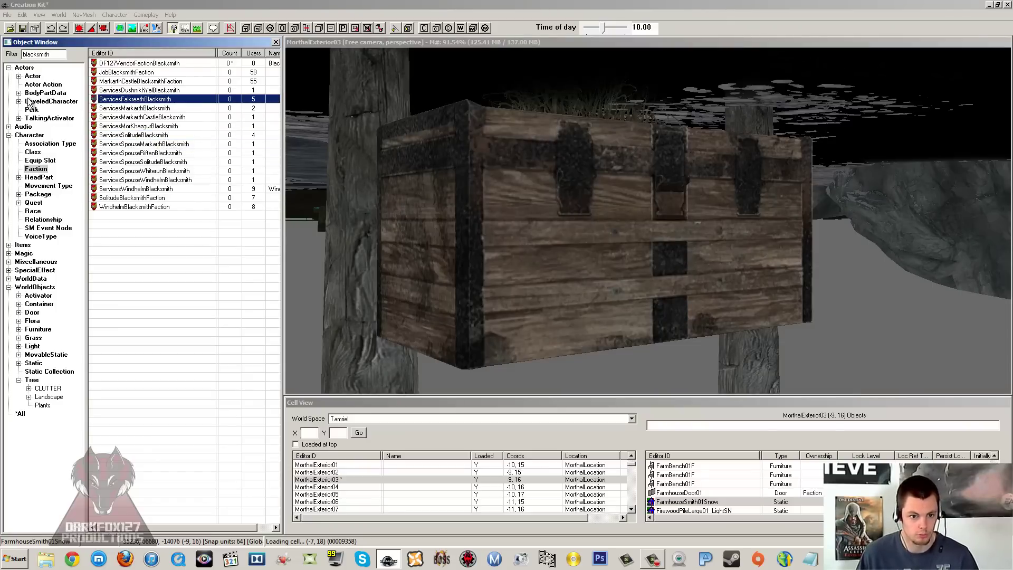
- Filter the actors by df127 and open the custom blacksmith actor's faction list
click(34, 77)
drag(54, 55, 0, 65)
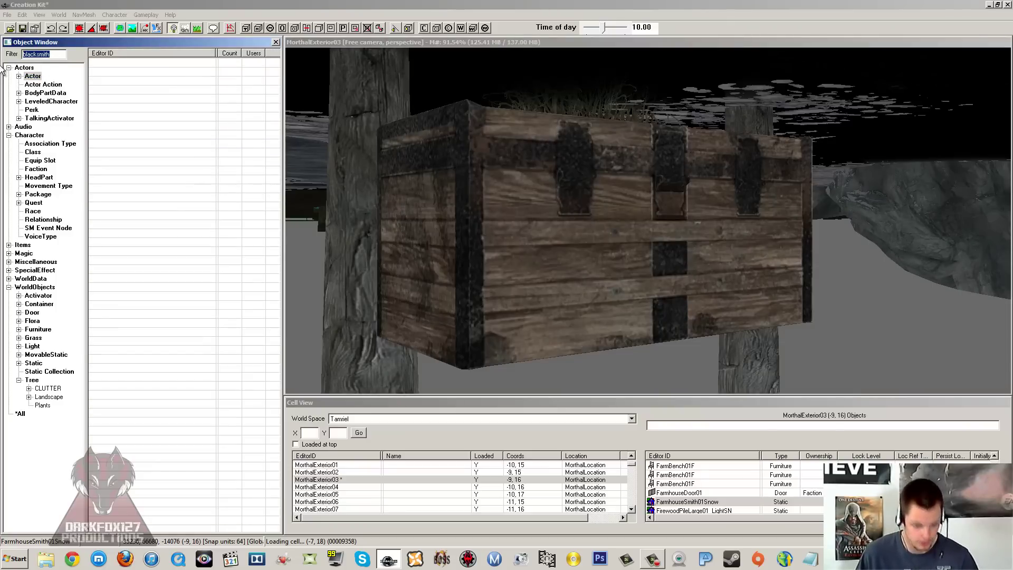
text(df127)
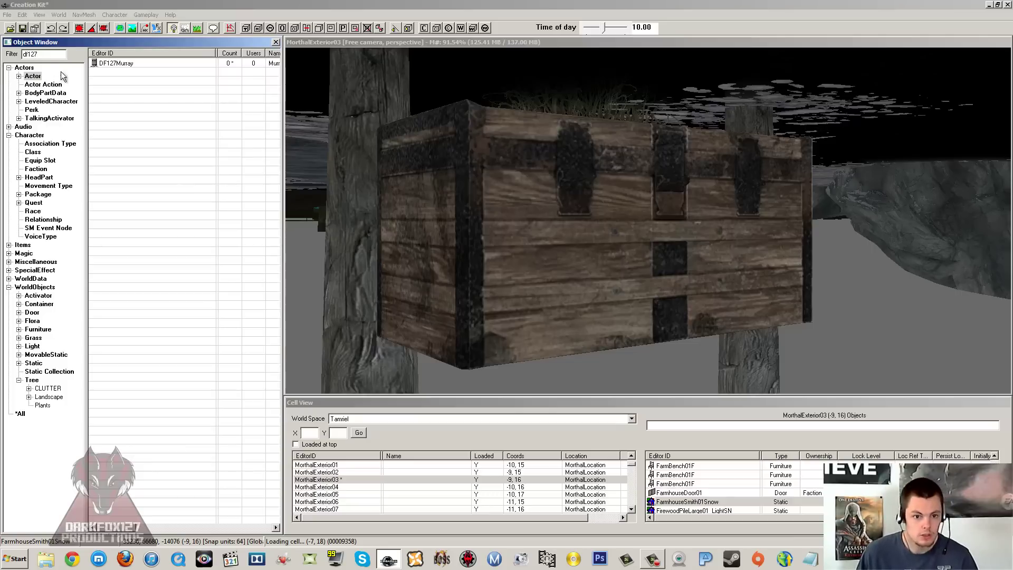
double_click(116, 64)
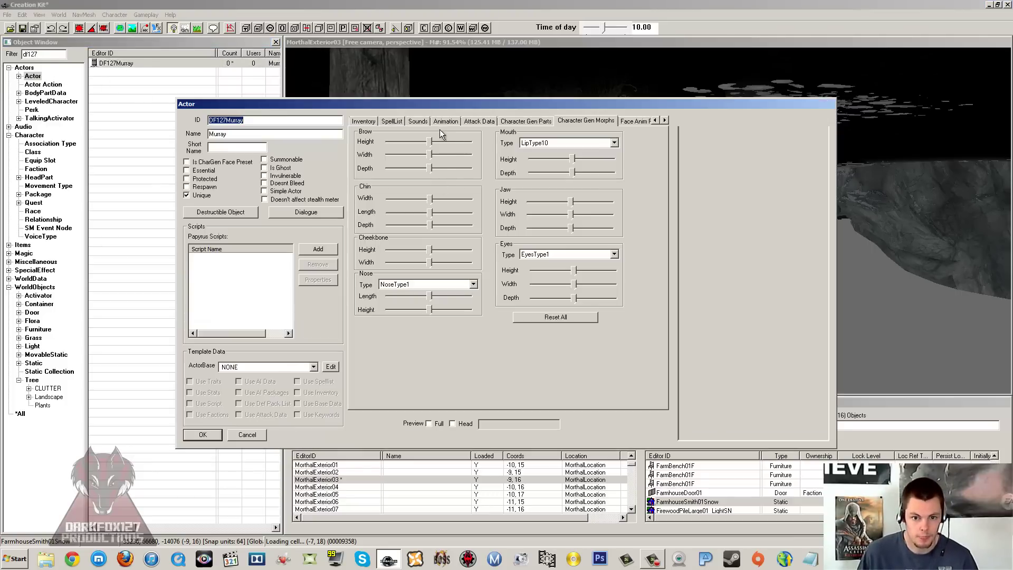
click(655, 120)
click(655, 121)
click(362, 120)
- Add DF127VendorFactionBlacksmith to the actor's factions and save the actor
right_click(429, 200)
click(443, 206)
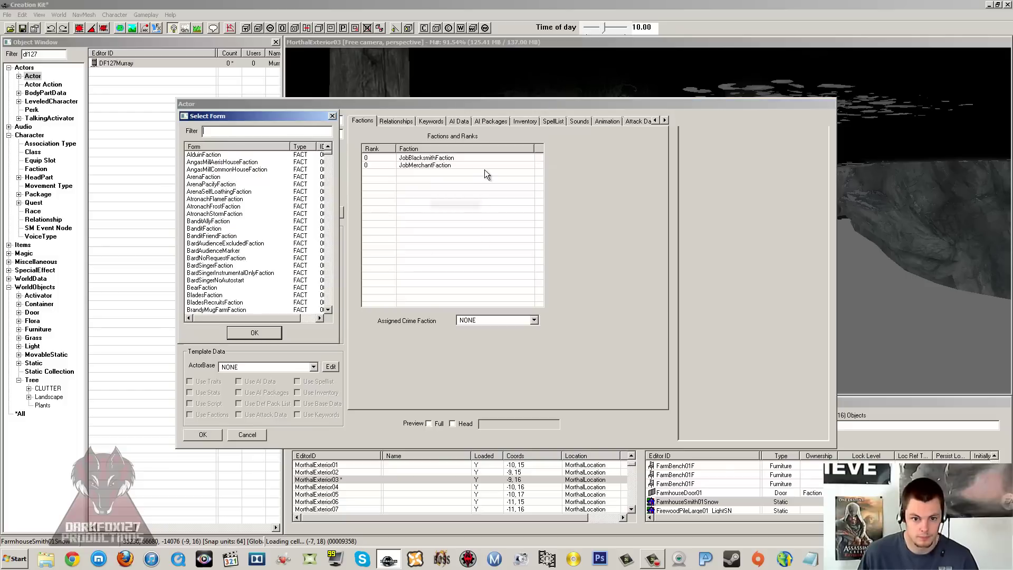
text(df127)
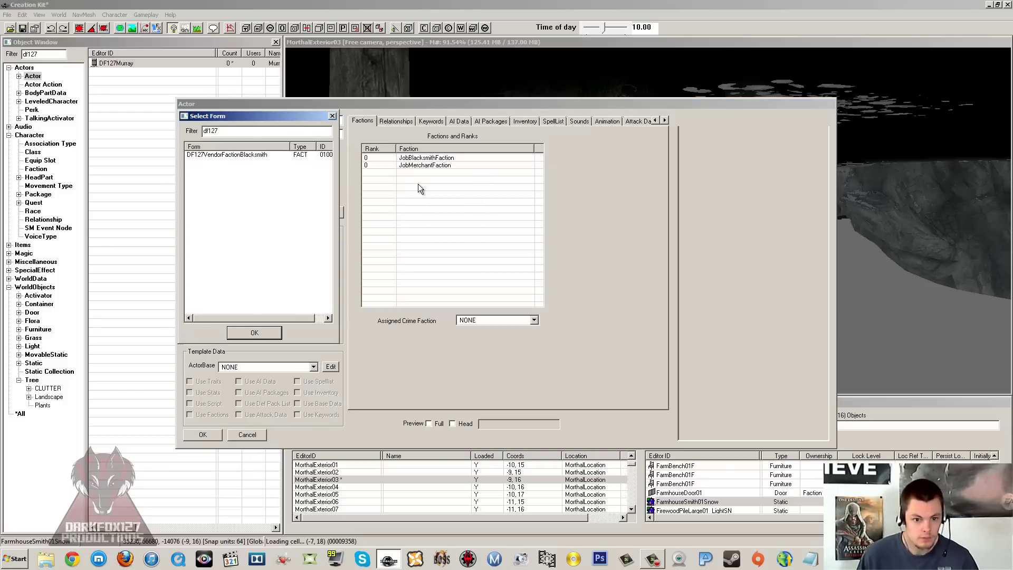
double_click(250, 155)
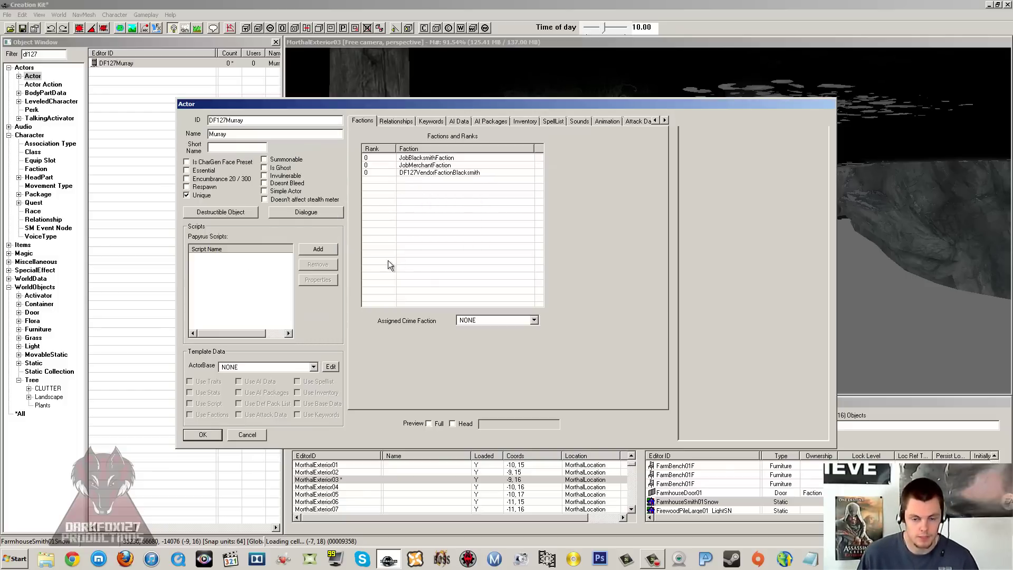
click(211, 435)
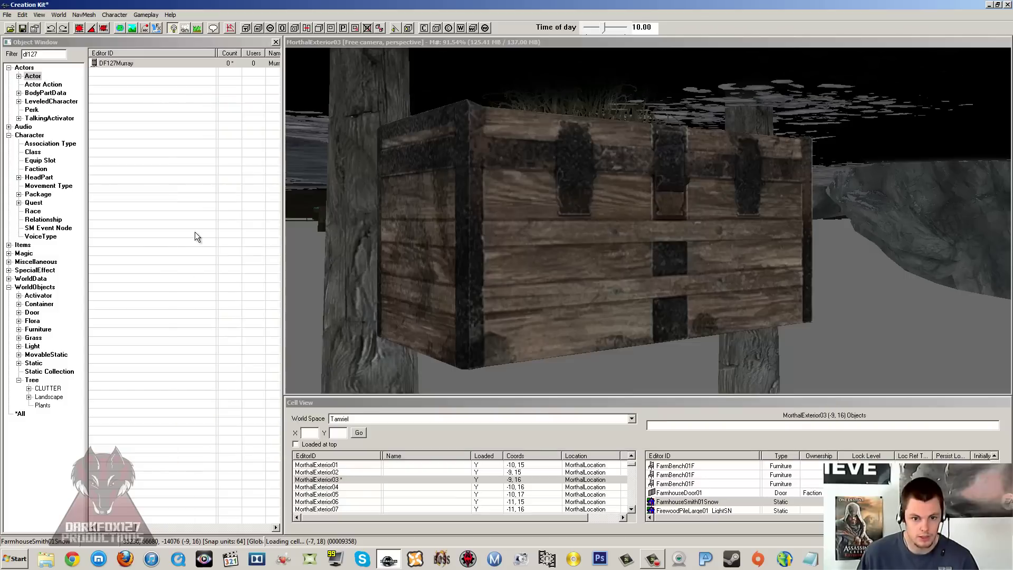
- Place the custom blacksmith actor in the smithy area of MorthalExterior03, accepting all texture warnings
click(159, 144)
click(448, 215)
scroll(497, 202, down, 3)
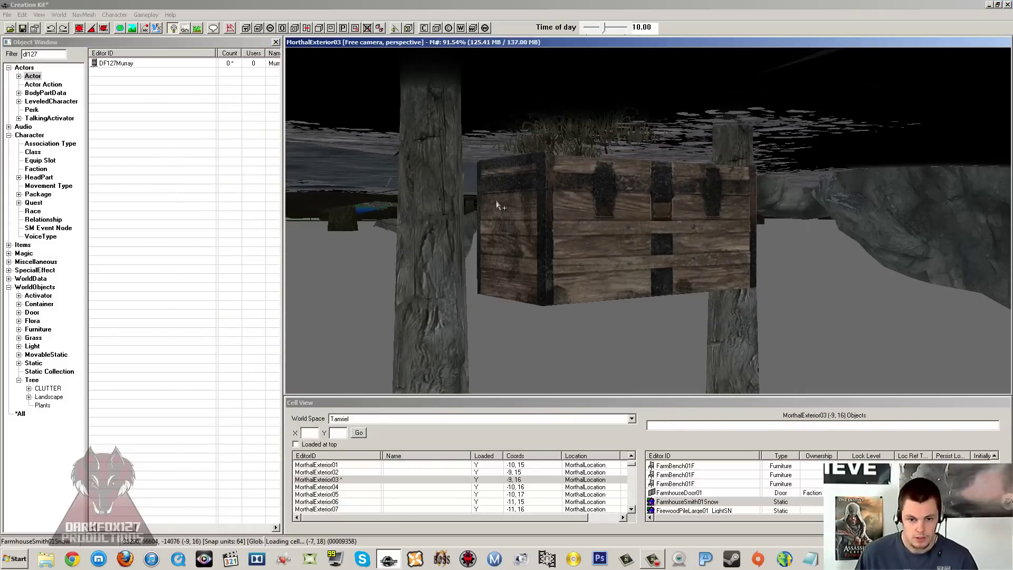
scroll(514, 189, down, 2)
middle_drag(514, 189, 525, 215)
click(674, 199)
scroll(691, 226, down, 3)
shift+middle_drag(691, 229, 689, 218)
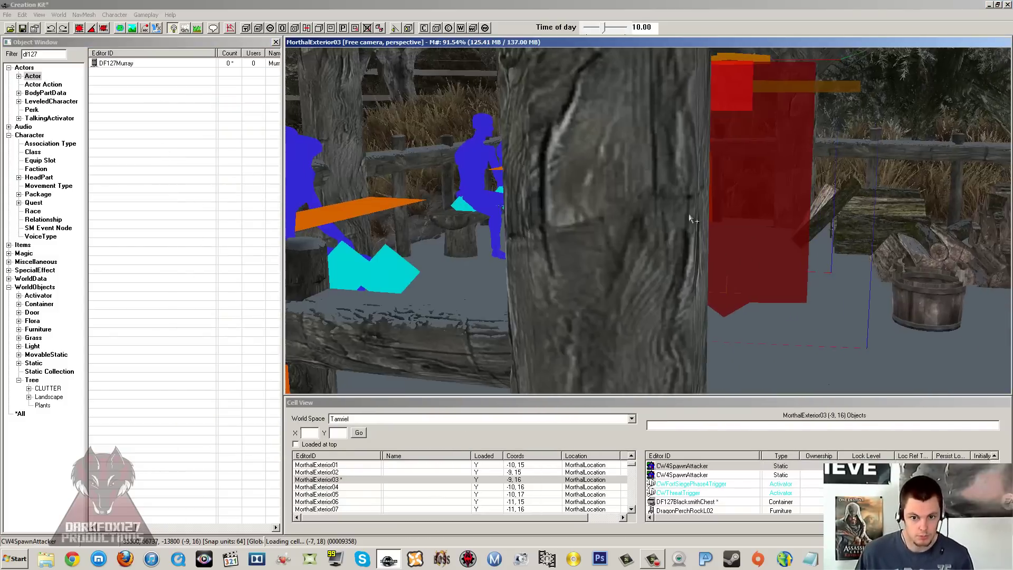
scroll(670, 216, down, 5)
click(114, 67)
drag(113, 67, 533, 314)
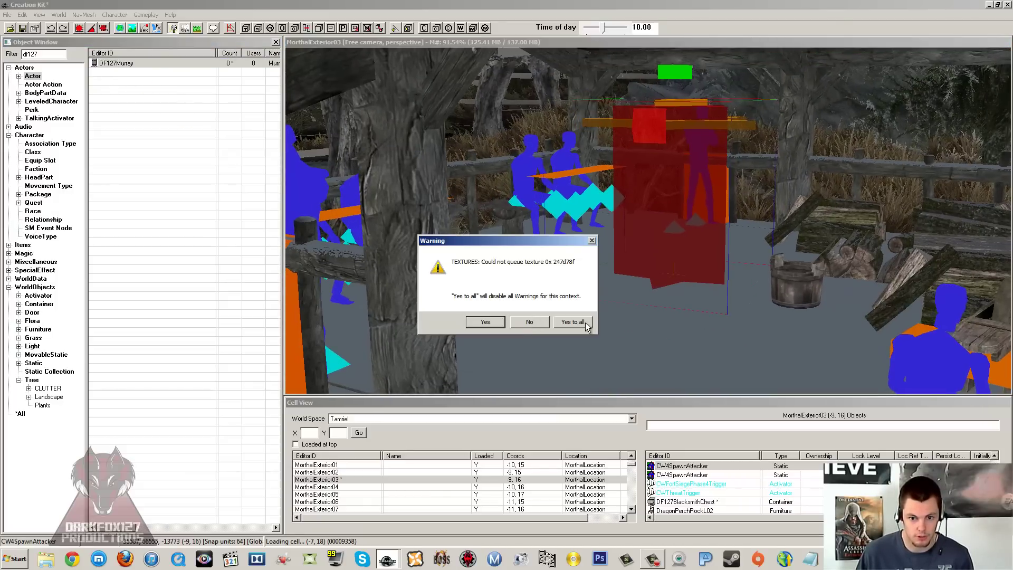
click(573, 322)
- Position the placed blacksmith actor within the smithy area
scroll(546, 277, down, 4)
shift+middle_drag(549, 243, 436, 133)
shift+middle_drag(698, 236, 497, 181)
right_drag(498, 181, 460, 182)
shift+middle_drag(602, 184, 543, 185)
click(602, 189)
scroll(577, 184, up, 3)
shift+middle_drag(527, 194, 616, 192)
scroll(586, 183, down, 5)
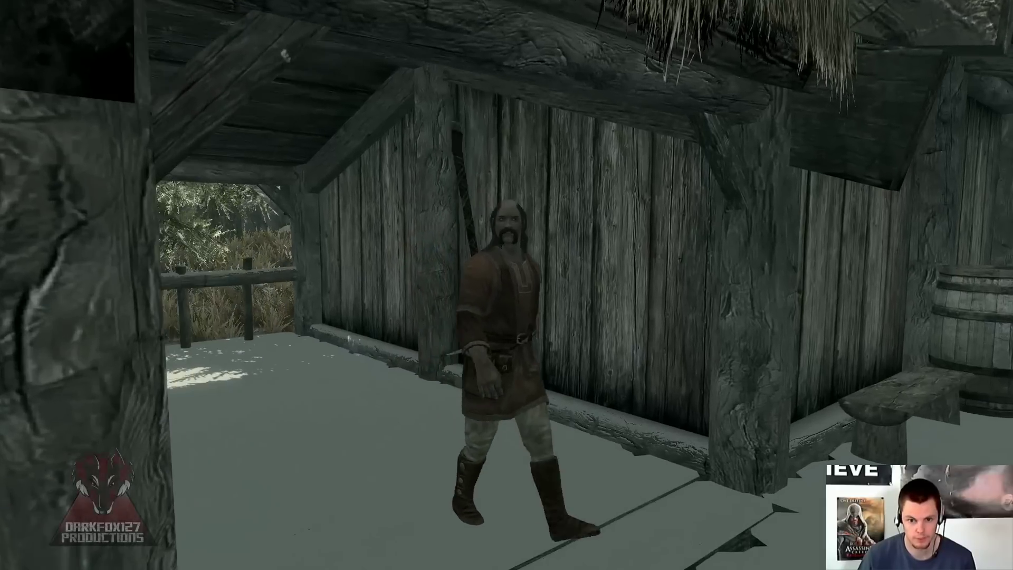
- In Skyrim, ask the blacksmith what he has for sale and examine his full stock and miscellaneous items
key(e)
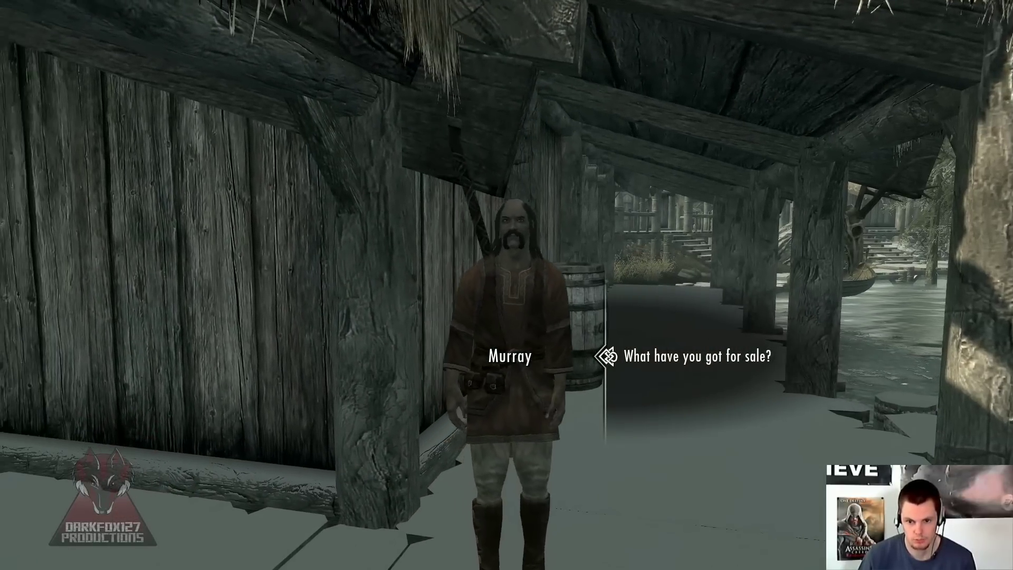
key(e)
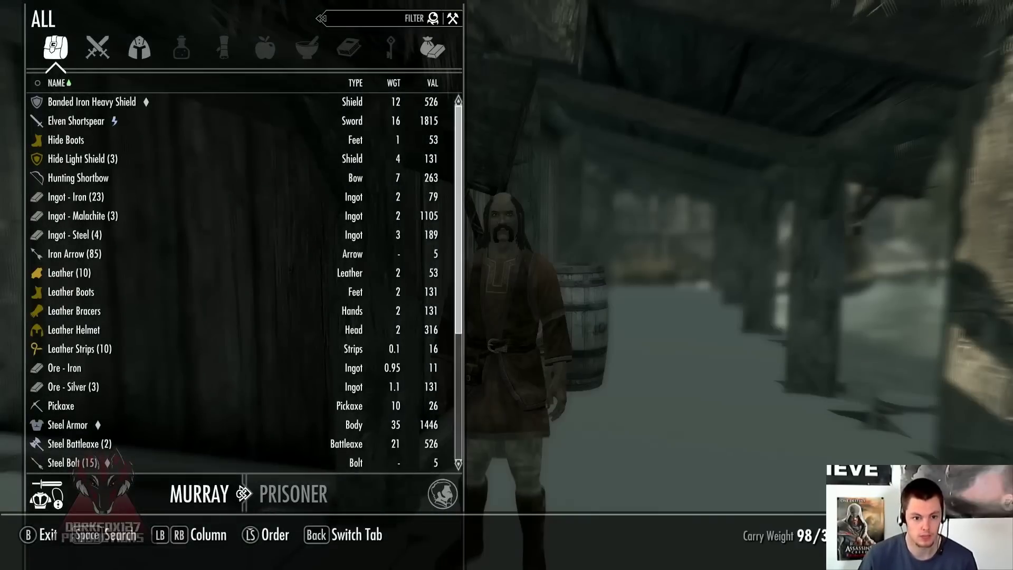
key(Down)
key(Down)
key(Down)
key(Down)
key(Down)
key(Down)
key(Down)
key(Down)
key(Down)
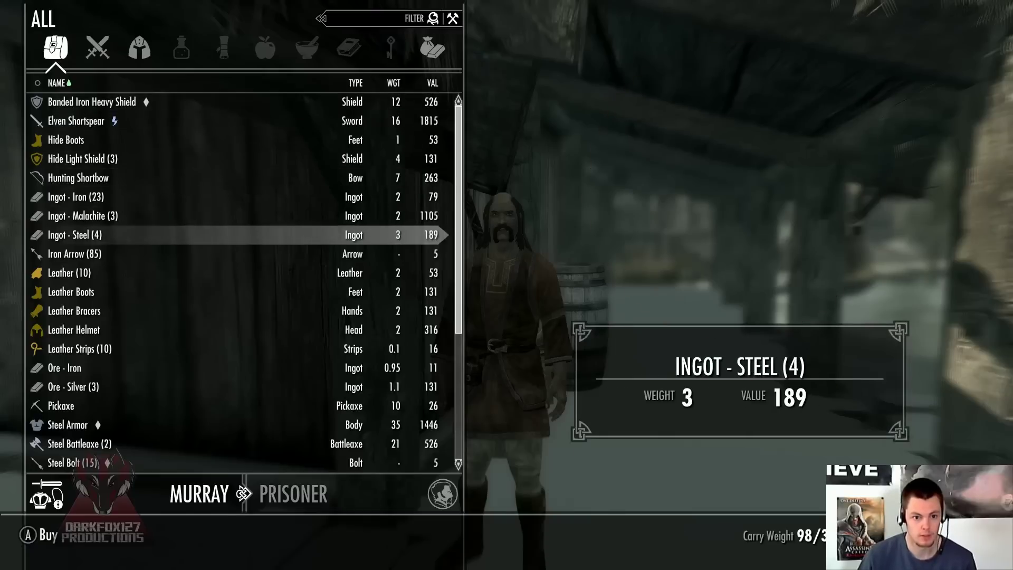
key(Right)
key(Left)
key(Left)
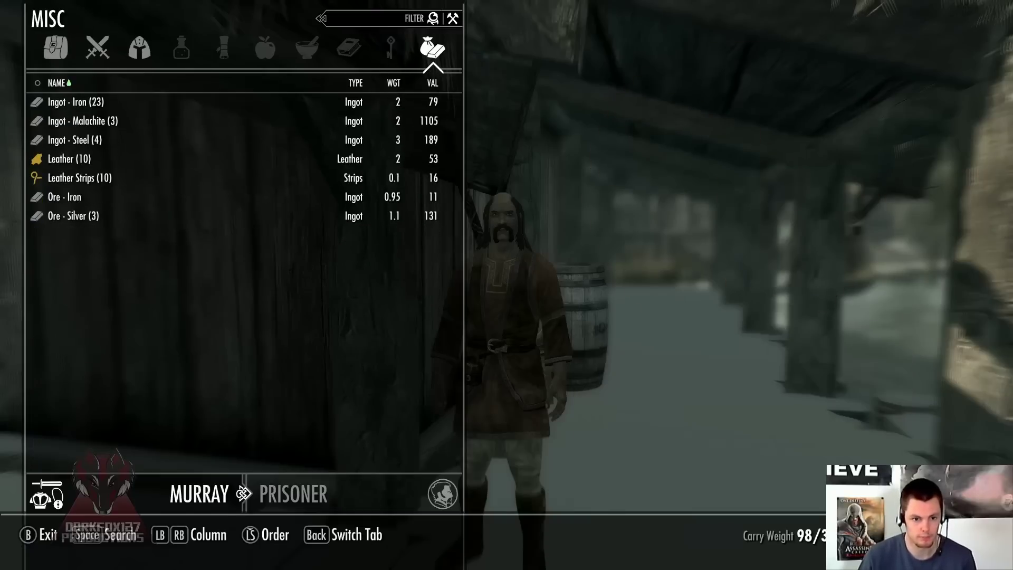
- Browse the weapons category of the blacksmith's stock and inspect individual weapons
key(Left)
key(Left)
key(Left)
key(Left)
key(Left)
key(Left)
key(Left)
key(Left)
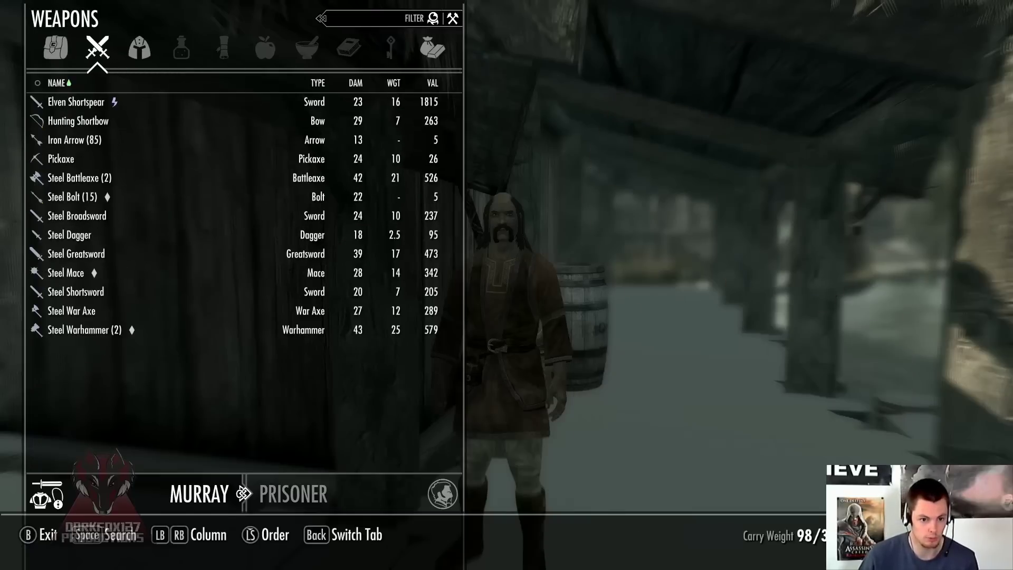
key(Down)
key(Down)
key(Down)
key(Down)
key(Down)
key(Down)
key(Down)
key(Down)
key(Up)
key(Up)
key(Up)
key(Up)
key(Up)
key(Up)
key(Up)
key(Down)
key(Down)
key(Down)
key(Down)
key(Down)
key(Down)
key(Down)
key(Down)
key(Down)
key(Down)
key(Down)
key(Down)
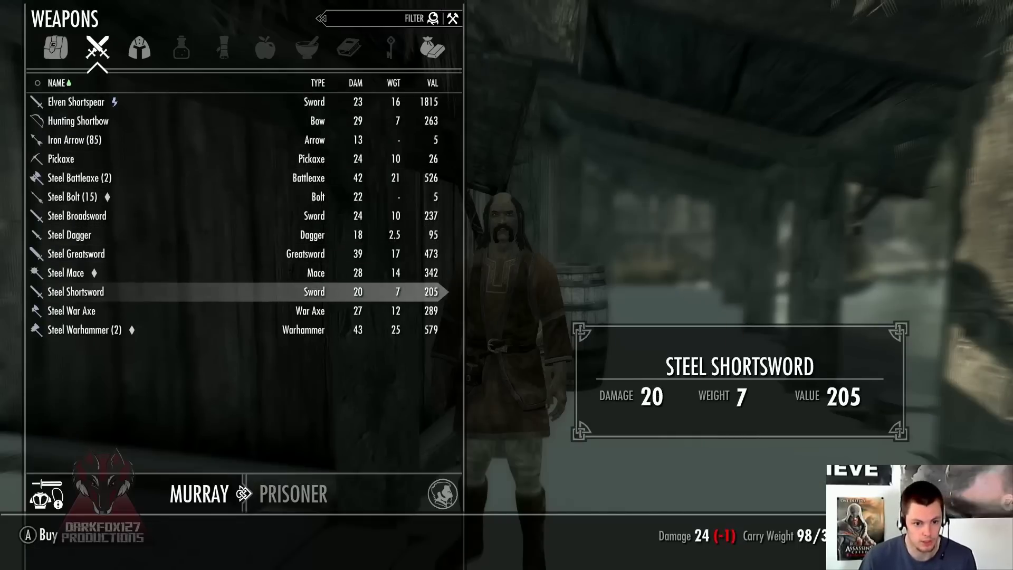
key(Up)
key(Up)
key(Up)
key(Up)
key(Right)
key(Left)
key(Left)
key(Right)
key(Down)
key(Down)
key(Down)
key(Down)
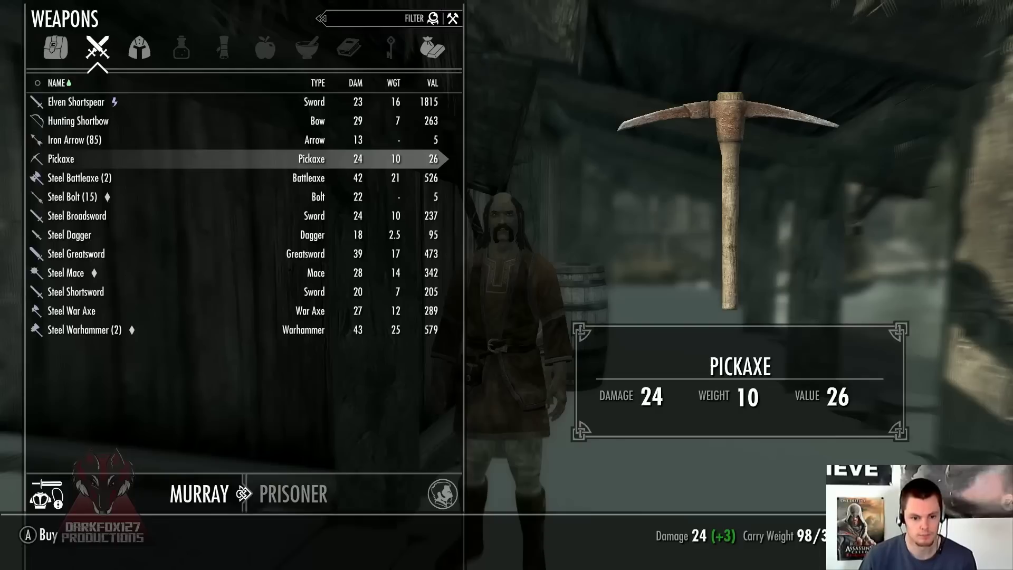
- Check the blacksmith's miscellaneous goods again, then leave the barter and dialogue screens and walk up to him
key(Right)
key(Right)
key(Right)
key(Left)
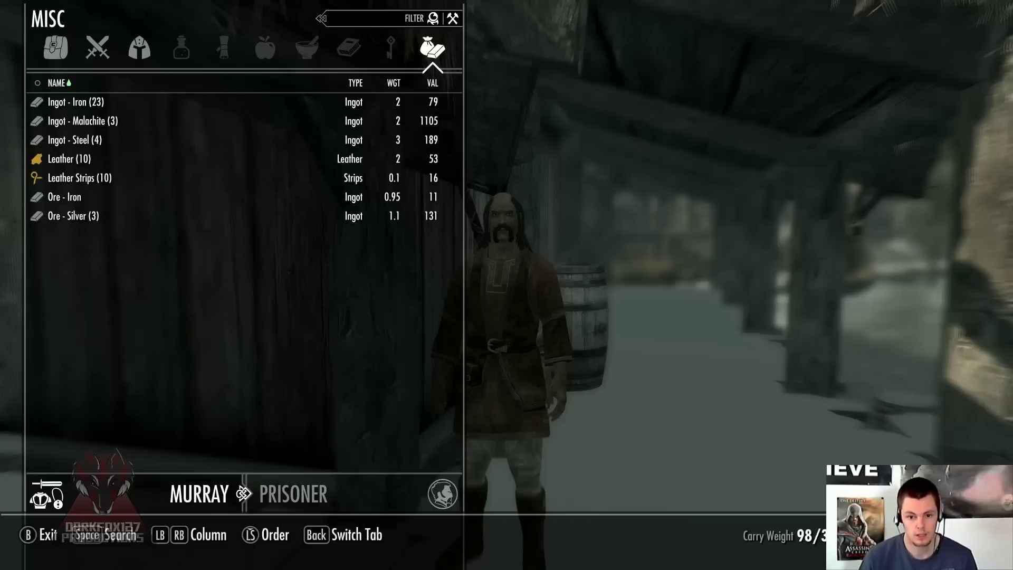
key(Escape)
key(Escape)
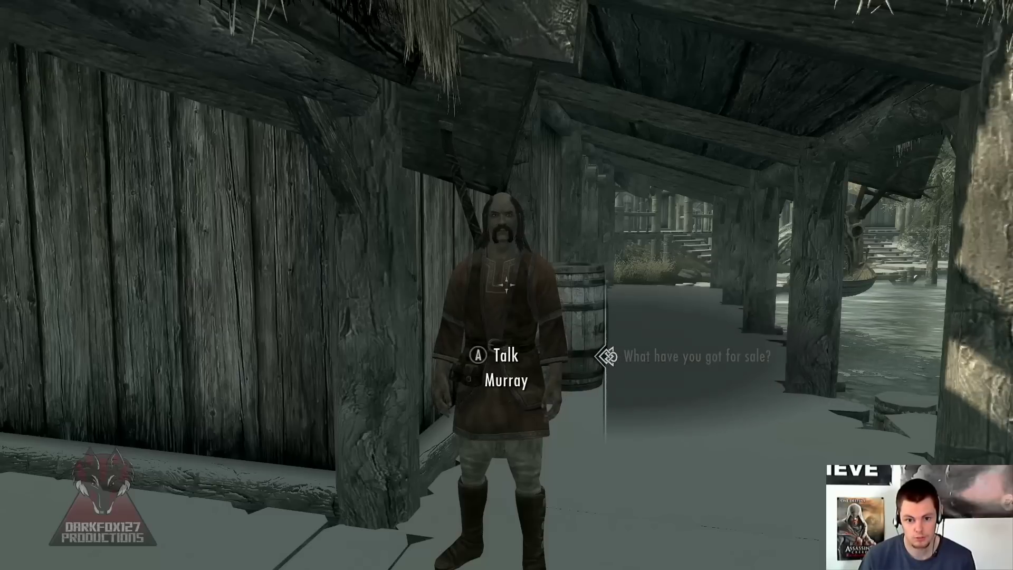
key(w)
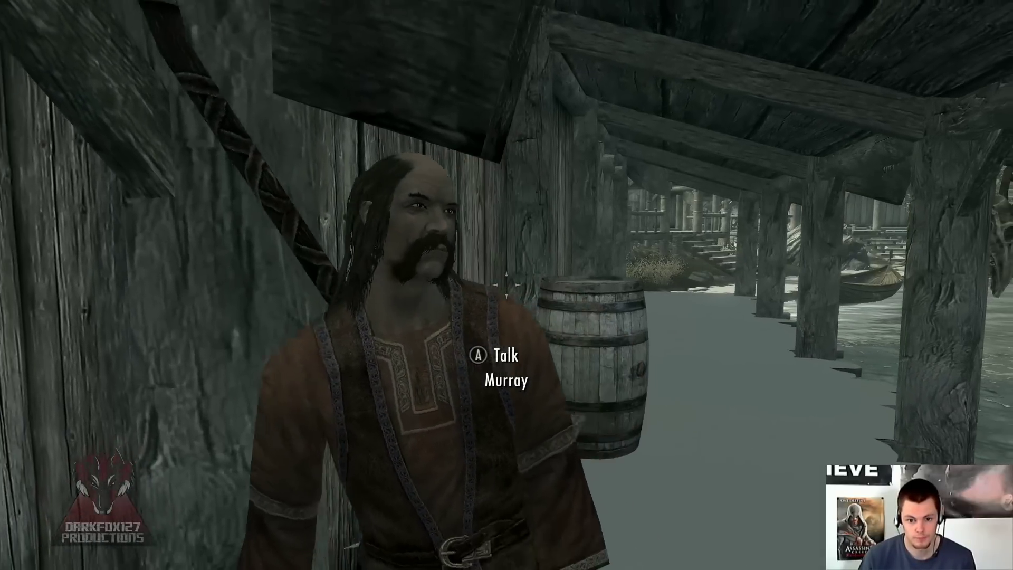